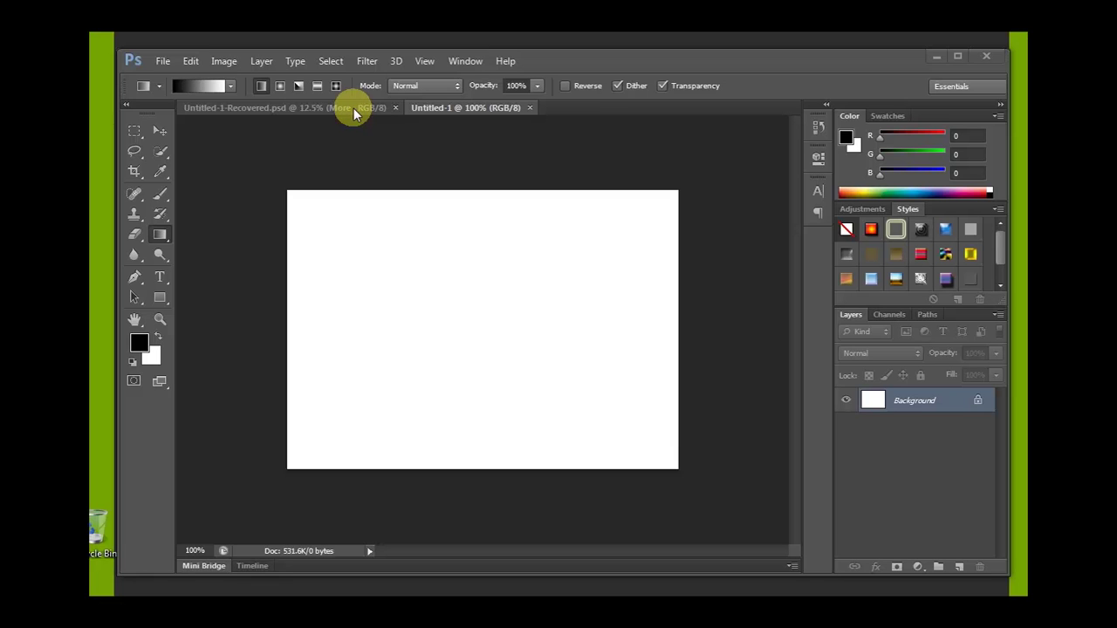
Switch to the Untitled-1-Recovered.psd tab holding the REI website design
{"action": "left_click", "coordinate": [352, 108]}
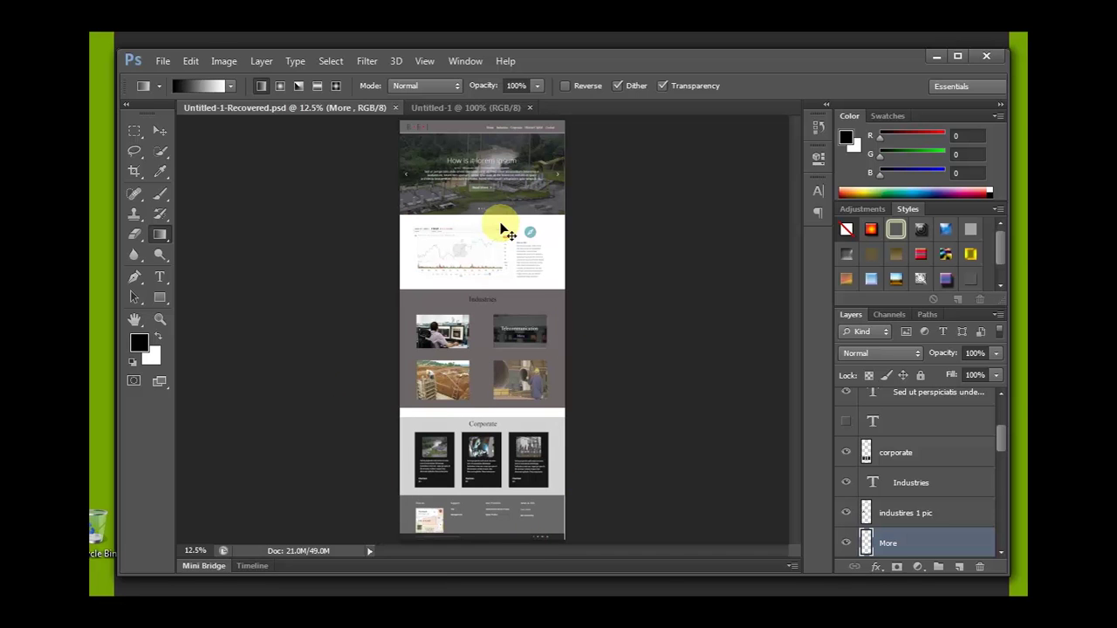
Zoom in to 33.33% and pan down through the hero, Industries and Corporate sections to the footer
{"action": "scroll", "coordinate": [503, 228], "scroll_direction": "up", "scroll_amount": 1}
{"action": "scroll", "coordinate": [502, 227], "scroll_direction": "up", "scroll_amount": 1}
{"action": "scroll", "coordinate": [500, 225], "scroll_direction": "up", "scroll_amount": 1}
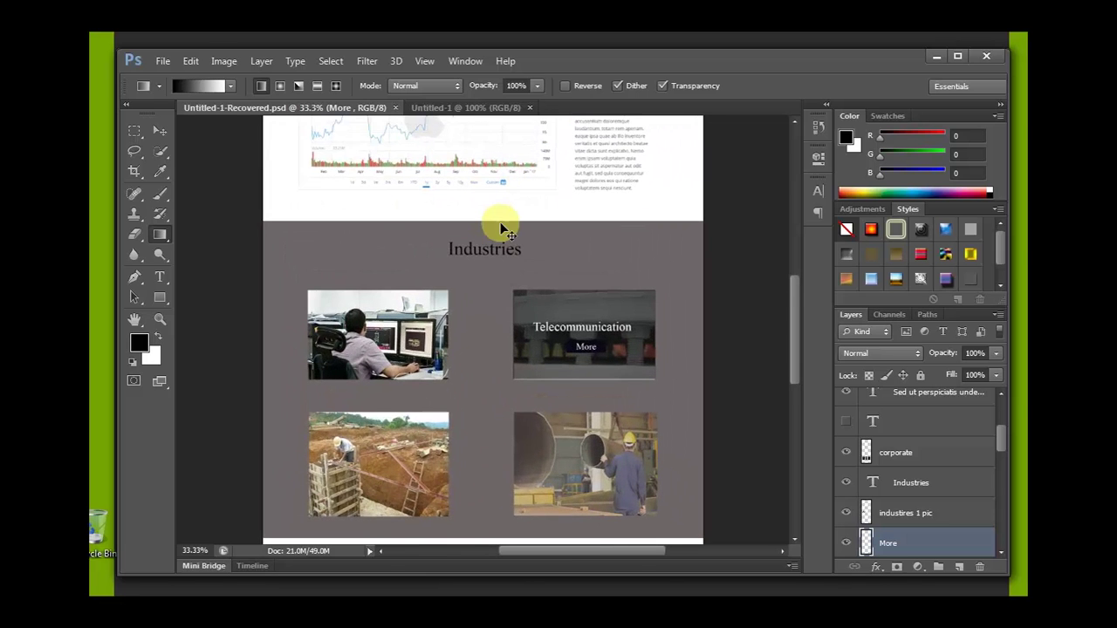
{"action": "mouse_move", "coordinate": [506, 204]}
{"action": "left_mouse_down"}
{"action": "mouse_move", "coordinate": [488, 371]}
{"action": "mouse_move", "coordinate": [529, 237]}
{"action": "left_mouse_up"}
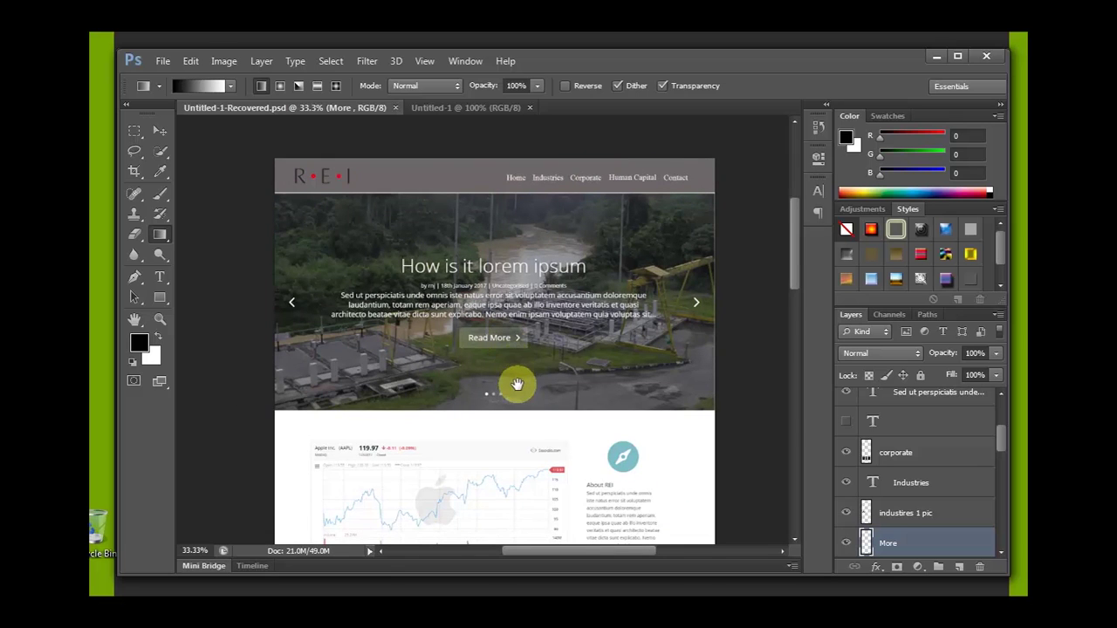
{"action": "left_click_drag", "start_coordinate": [516, 384], "coordinate": [523, 267]}
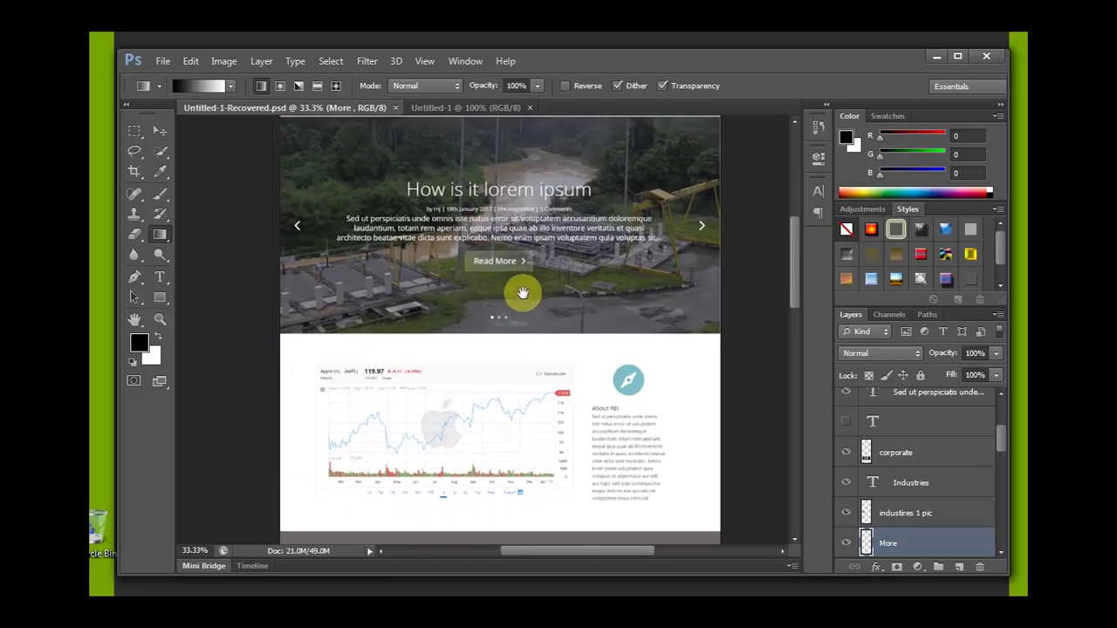
{"action": "left_click_drag", "start_coordinate": [529, 377], "coordinate": [511, 269]}
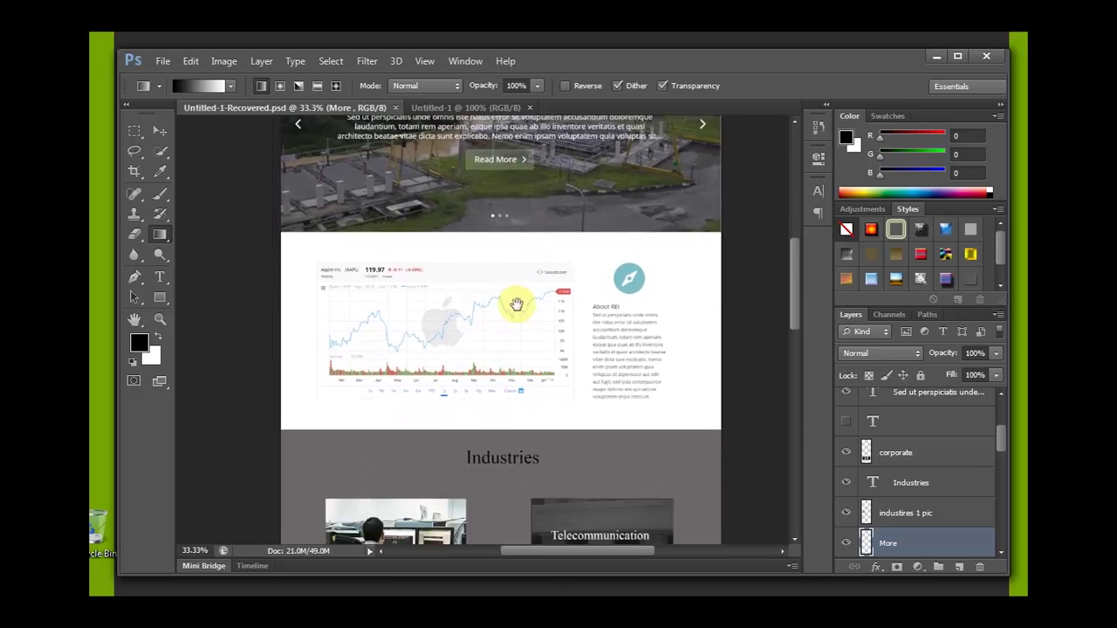
{"action": "mouse_move", "coordinate": [524, 413]}
{"action": "left_mouse_down"}
{"action": "mouse_move", "coordinate": [546, 180]}
{"action": "mouse_move", "coordinate": [524, 167]}
{"action": "left_mouse_up"}
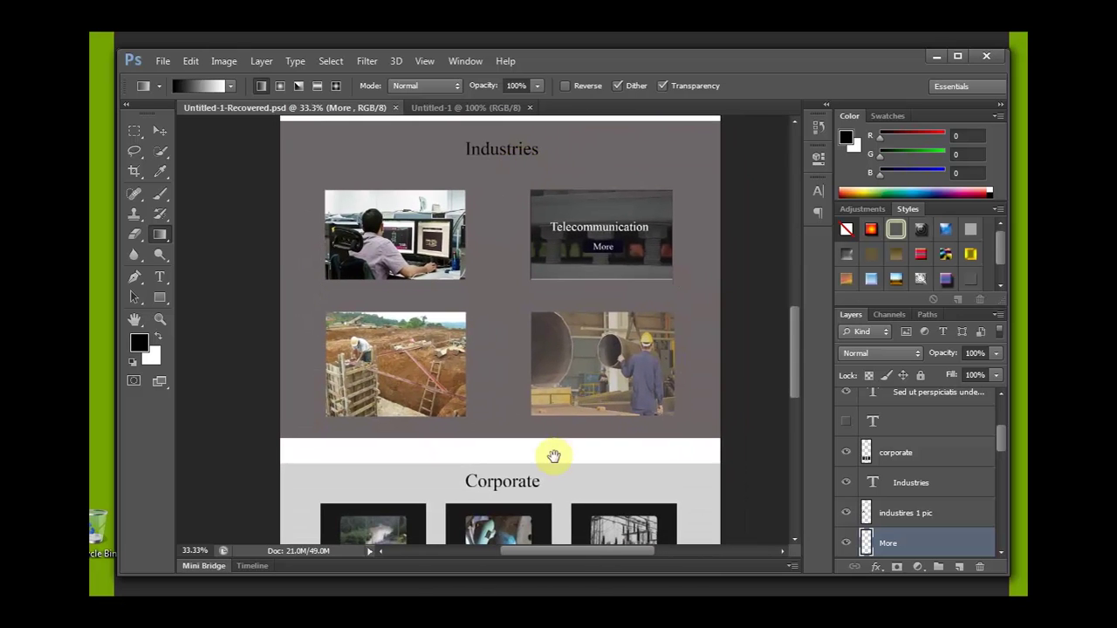
{"action": "mouse_move", "coordinate": [553, 456]}
{"action": "left_mouse_down"}
{"action": "mouse_move", "coordinate": [532, 242]}
{"action": "mouse_move", "coordinate": [554, 214]}
{"action": "mouse_move", "coordinate": [543, 178]}
{"action": "left_mouse_up"}
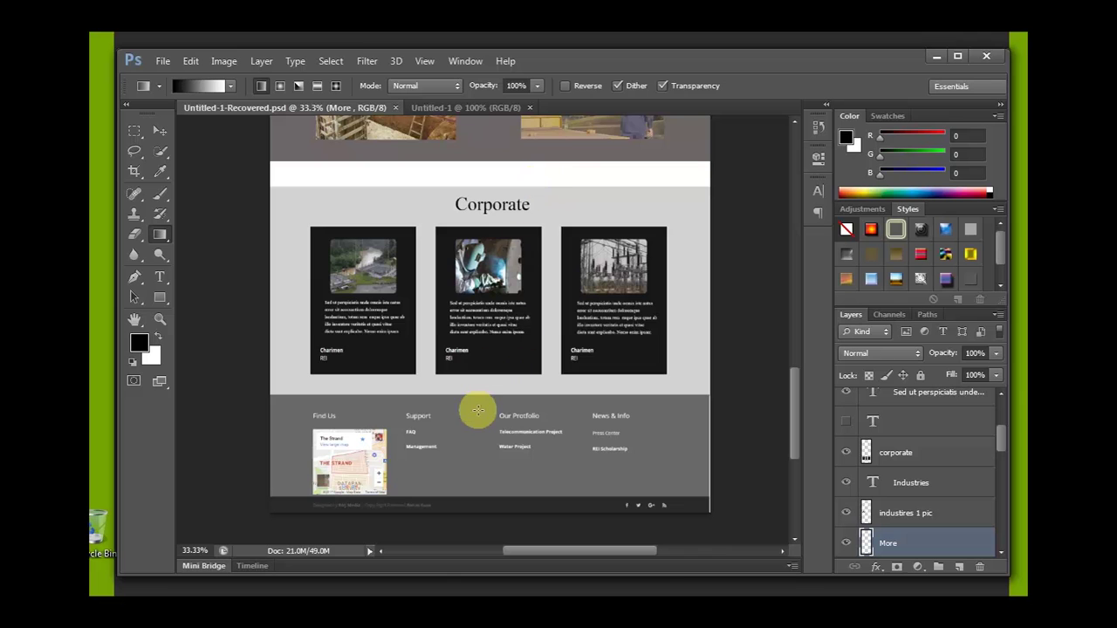
{"action": "mouse_move", "coordinate": [472, 431]}
{"action": "left_mouse_down"}
{"action": "mouse_move", "coordinate": [474, 355]}
{"action": "mouse_move", "coordinate": [469, 497]}
{"action": "left_mouse_up"}
Pan back up past Industries to the R•E•I header and hero slider
{"action": "mouse_move", "coordinate": [461, 357]}
{"action": "left_mouse_down"}
{"action": "mouse_move", "coordinate": [474, 379]}
{"action": "mouse_move", "coordinate": [477, 541]}
{"action": "left_mouse_up"}
{"action": "left_click_drag", "start_coordinate": [480, 250], "coordinate": [480, 541]}
{"action": "left_click_drag", "start_coordinate": [480, 322], "coordinate": [474, 424]}
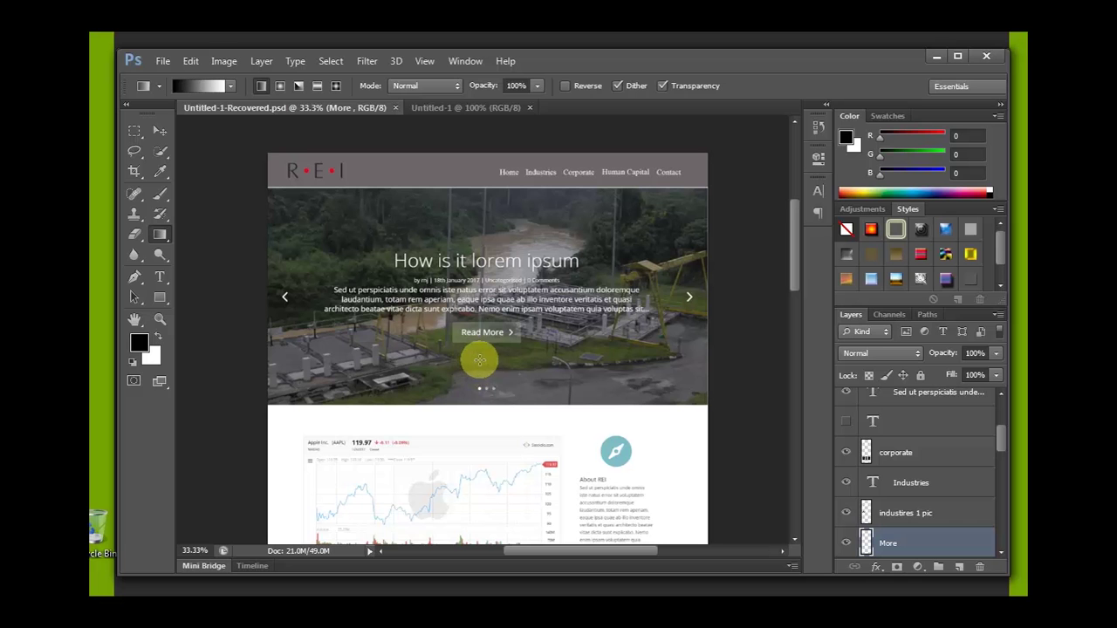
{"action": "left_click_drag", "start_coordinate": [506, 425], "coordinate": [511, 200]}
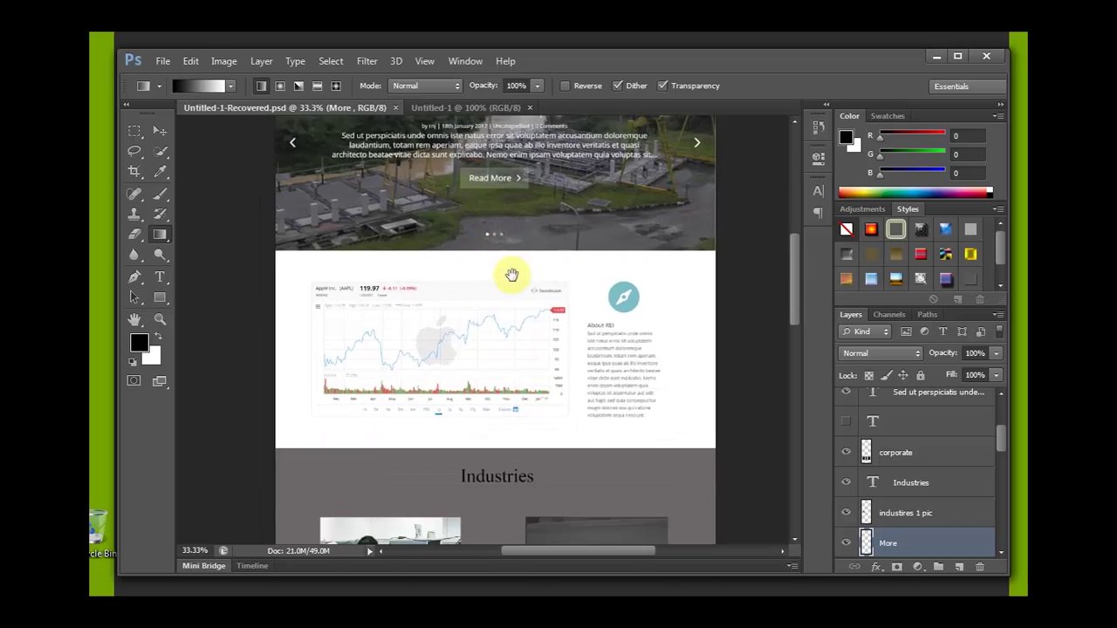
{"action": "left_click_drag", "start_coordinate": [506, 442], "coordinate": [491, 282]}
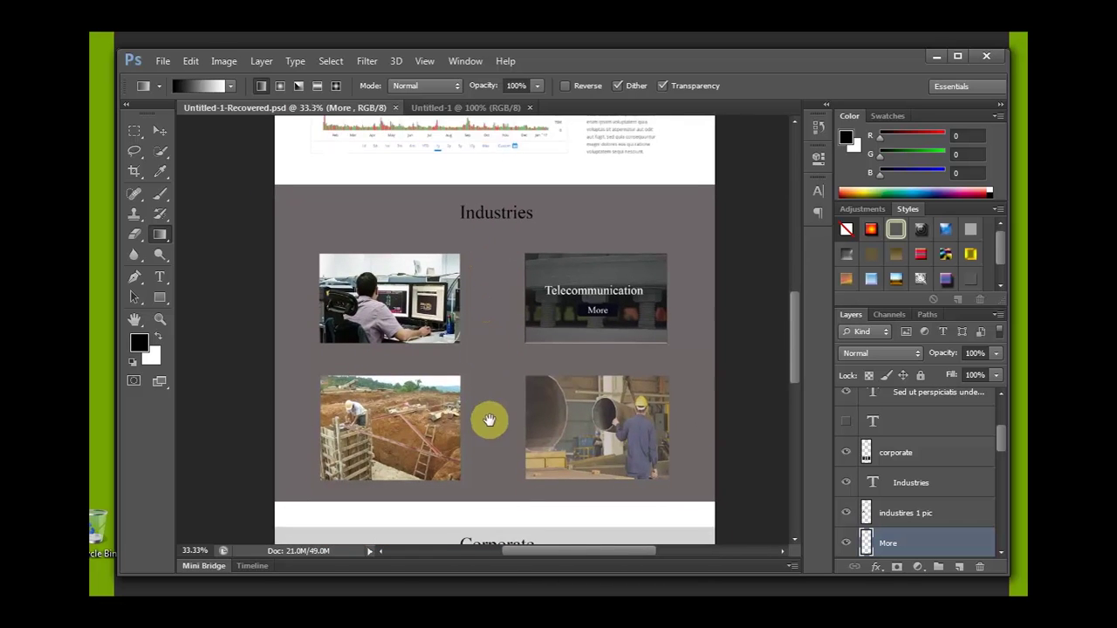
{"action": "left_click_drag", "start_coordinate": [491, 419], "coordinate": [490, 263]}
{"action": "mouse_move", "coordinate": [494, 444]}
{"action": "left_mouse_down"}
{"action": "mouse_move", "coordinate": [494, 276]}
{"action": "mouse_move", "coordinate": [496, 445]}
{"action": "left_mouse_up"}
{"action": "mouse_move", "coordinate": [480, 175]}
{"action": "left_mouse_down"}
{"action": "mouse_move", "coordinate": [477, 297]}
{"action": "mouse_move", "coordinate": [497, 371]}
{"action": "left_mouse_up"}
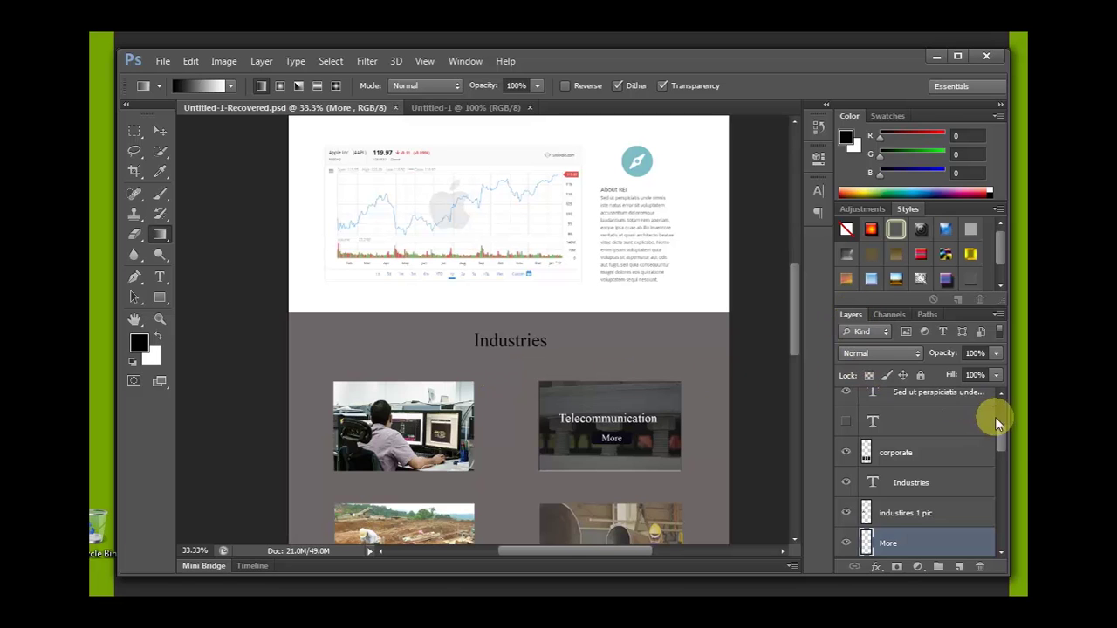
{"action": "mouse_move", "coordinate": [1004, 441]}
{"action": "left_mouse_down"}
{"action": "mouse_move", "coordinate": [1002, 537]}
{"action": "mouse_move", "coordinate": [993, 403]}
{"action": "left_mouse_up"}
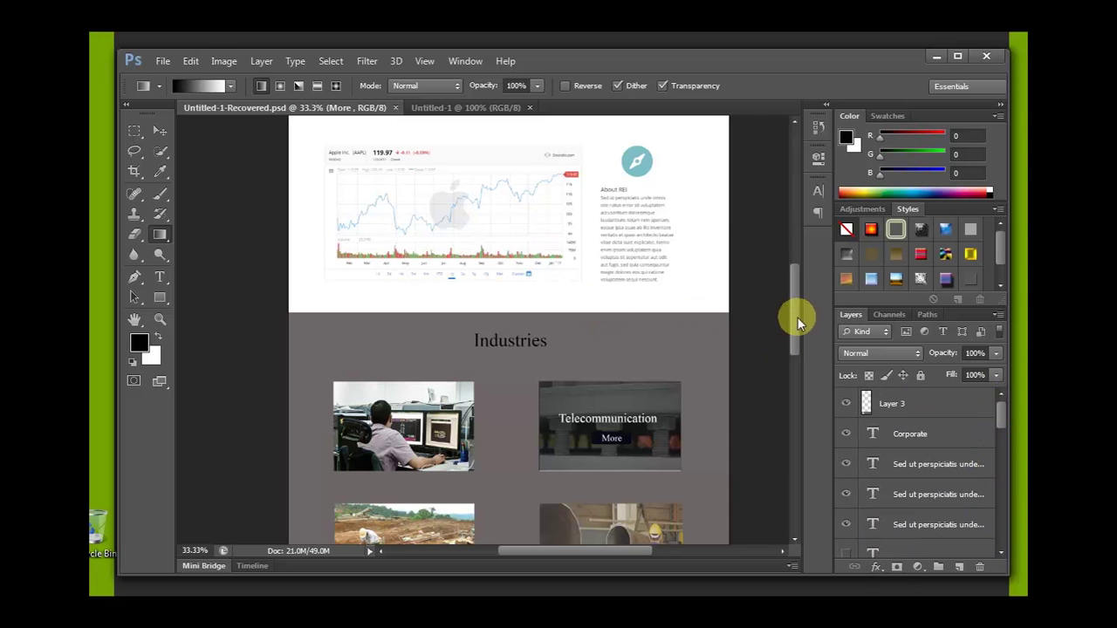
{"action": "mouse_move", "coordinate": [792, 321]}
{"action": "left_mouse_down"}
{"action": "mouse_move", "coordinate": [783, 237]}
{"action": "mouse_move", "coordinate": [785, 259]}
{"action": "left_mouse_up"}
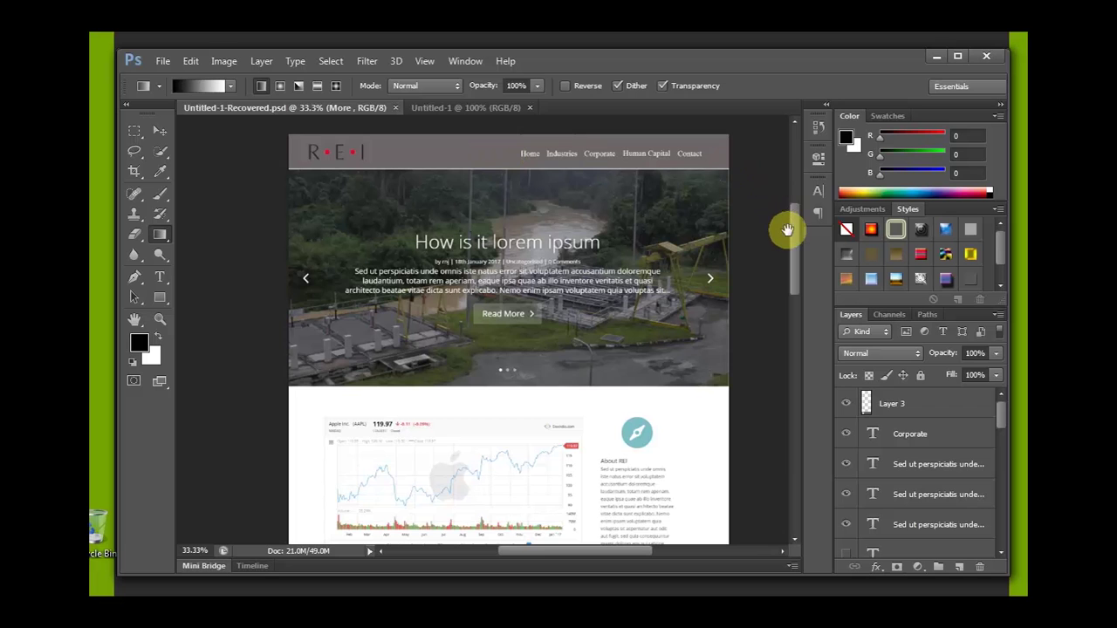
{"action": "mouse_move", "coordinate": [787, 229]}
{"action": "left_mouse_down"}
{"action": "mouse_move", "coordinate": [792, 433]}
{"action": "mouse_move", "coordinate": [804, 395]}
{"action": "left_mouse_up"}
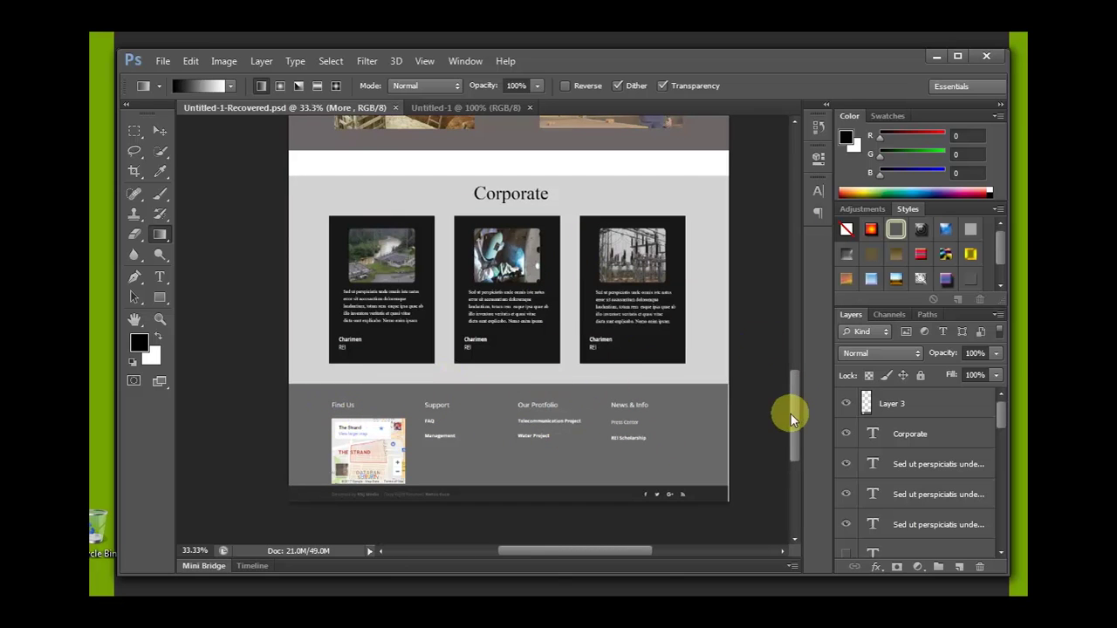
{"action": "mouse_move", "coordinate": [793, 415]}
{"action": "left_mouse_down"}
{"action": "mouse_move", "coordinate": [793, 230]}
{"action": "mouse_move", "coordinate": [801, 312]}
{"action": "mouse_move", "coordinate": [788, 391]}
{"action": "mouse_move", "coordinate": [717, 377]}
{"action": "left_mouse_up"}
Zoom the REI design out to 12.5%, then make the blank Untitled-1 document active
{"action": "key", "text": "ctrl+minus"}
{"action": "key", "text": "ctrl+minus"}
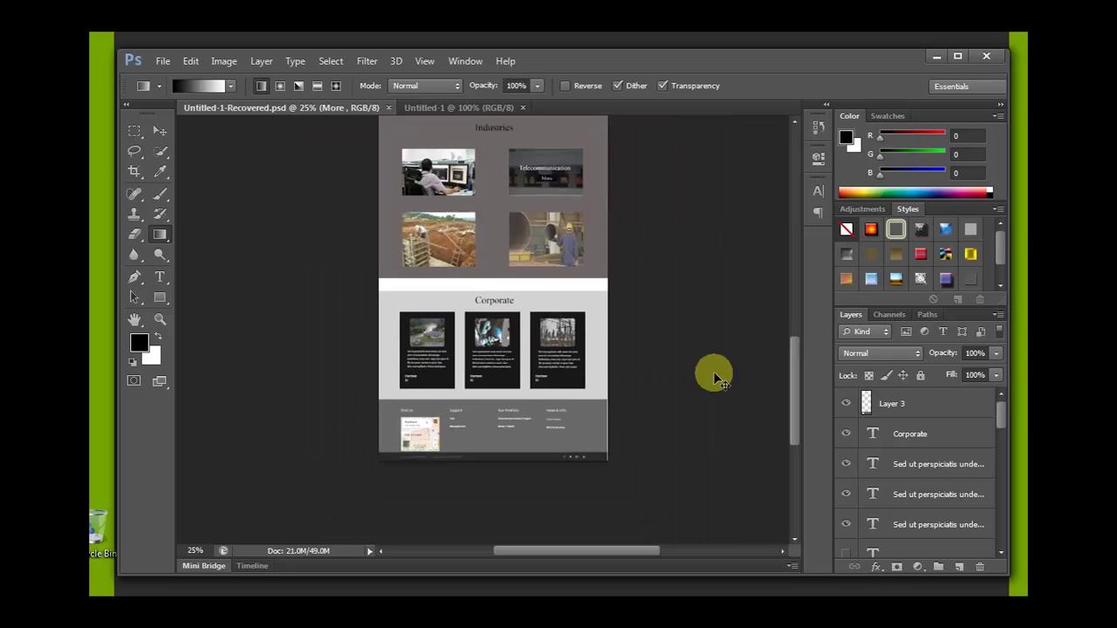
{"action": "key", "text": "ctrl+minus"}
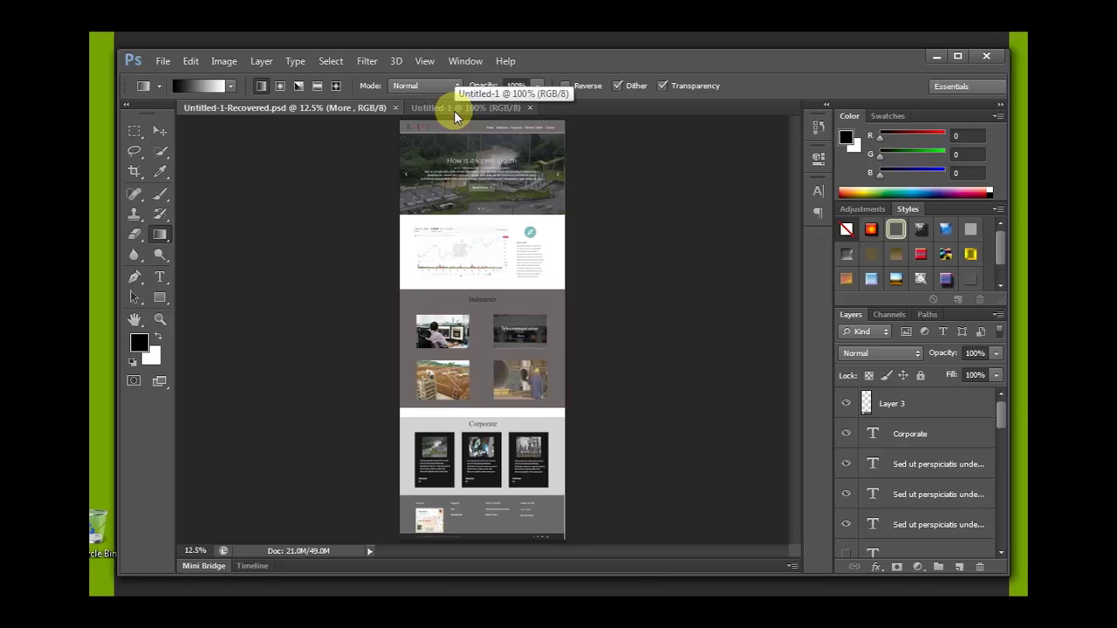
{"action": "left_click", "coordinate": [454, 111]}
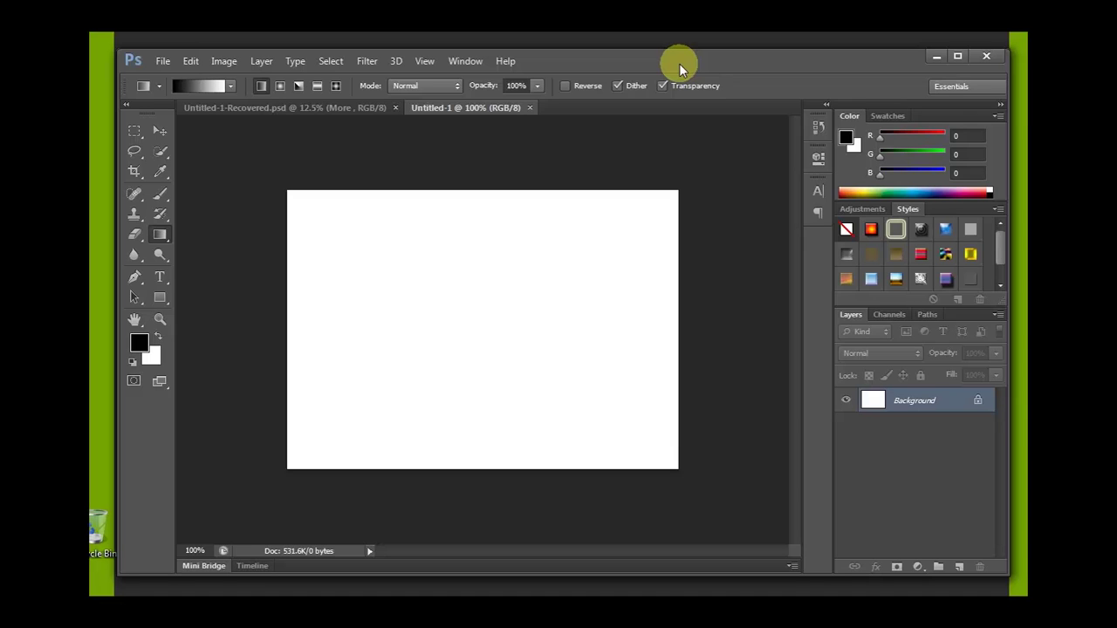
{"action": "left_click", "coordinate": [317, 109]}
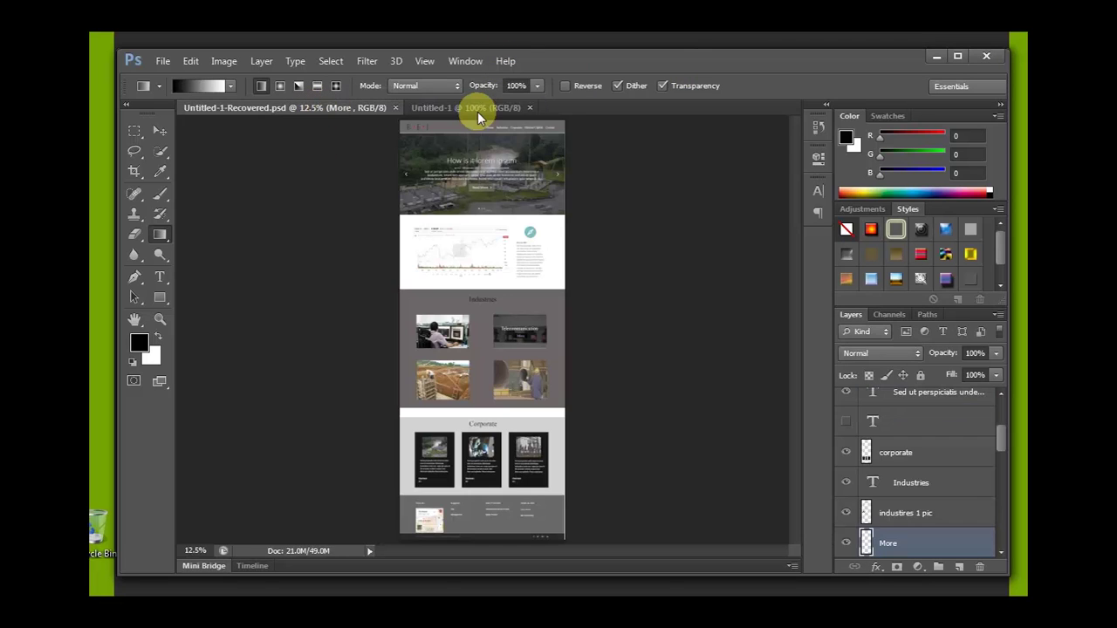
{"action": "left_click", "coordinate": [478, 112]}
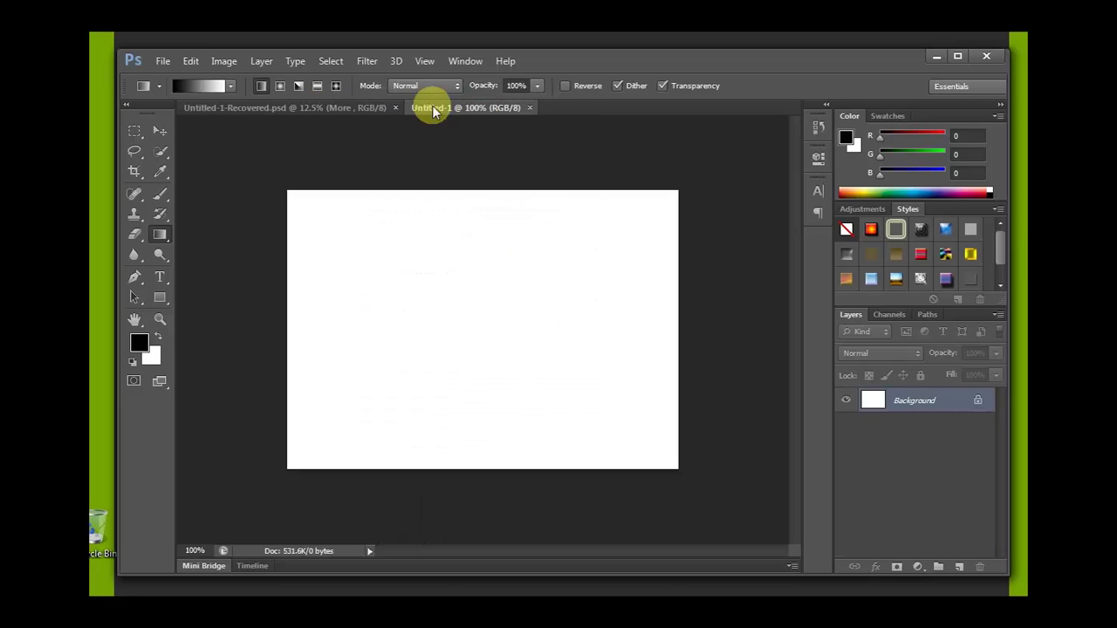
Toggle the Tools panel between one and two columns and view the Gradient tool's alternatives
{"action": "left_click", "coordinate": [126, 105]}
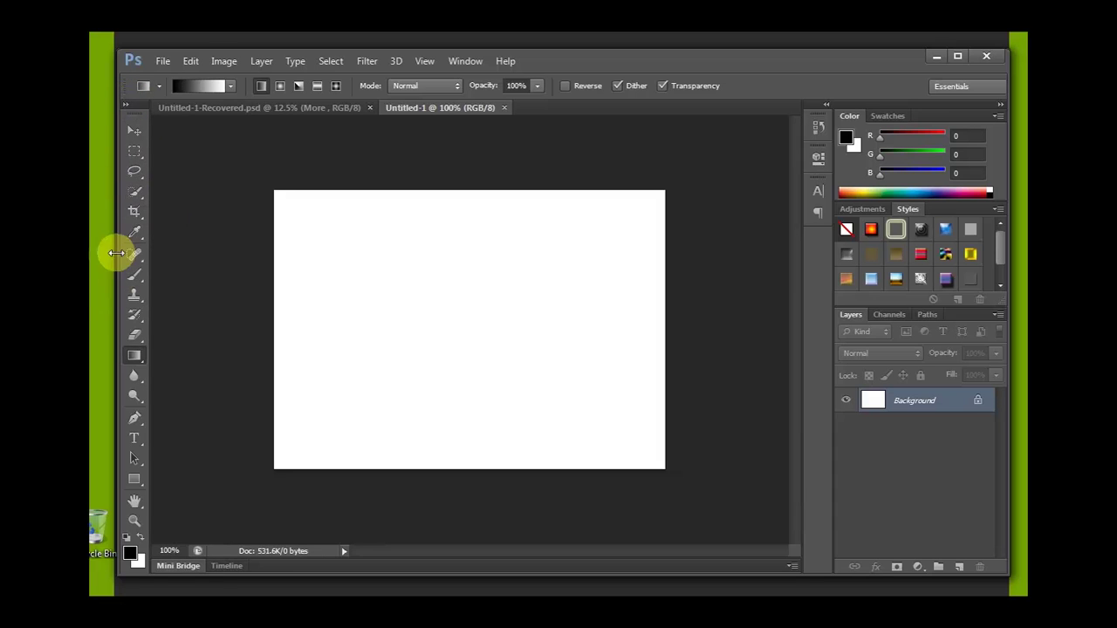
{"action": "left_click", "coordinate": [126, 106]}
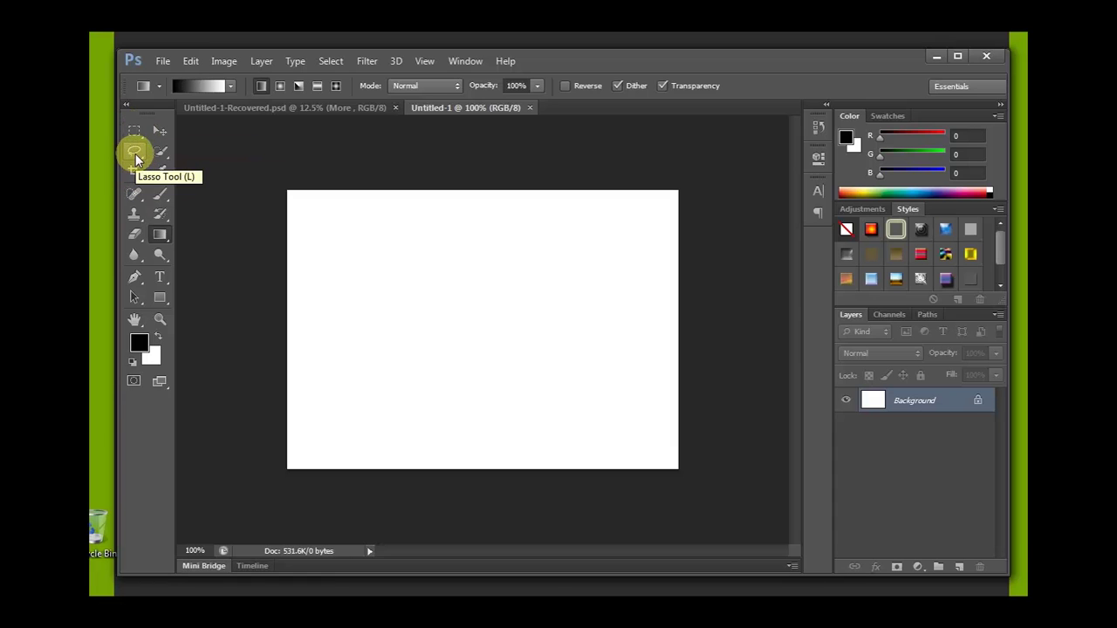
{"action": "right_click", "coordinate": [160, 244]}
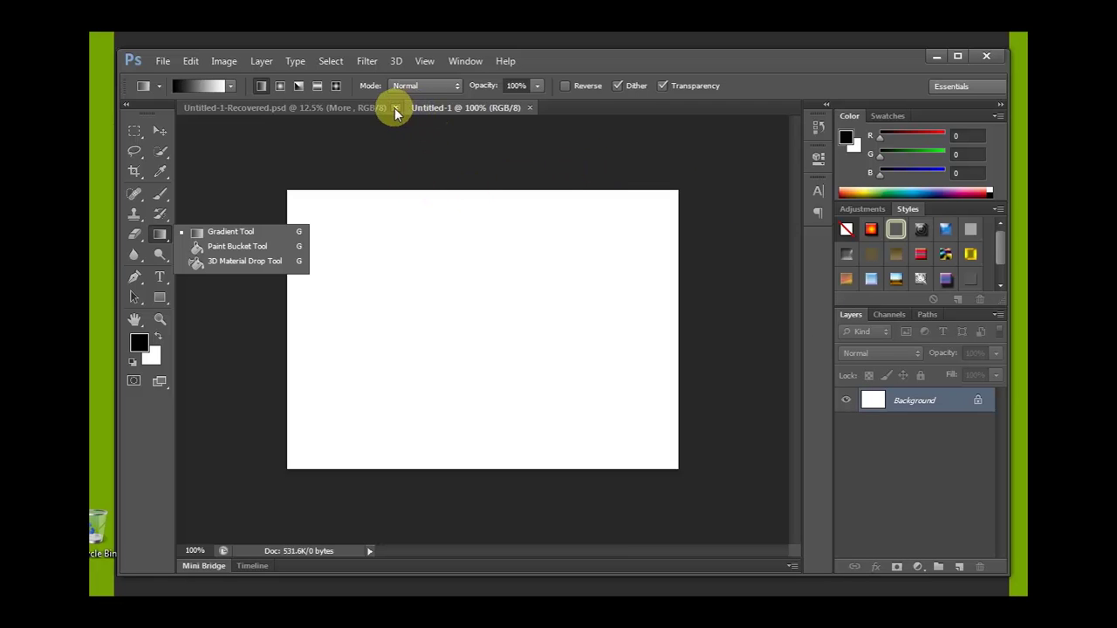
{"action": "left_click", "coordinate": [344, 113]}
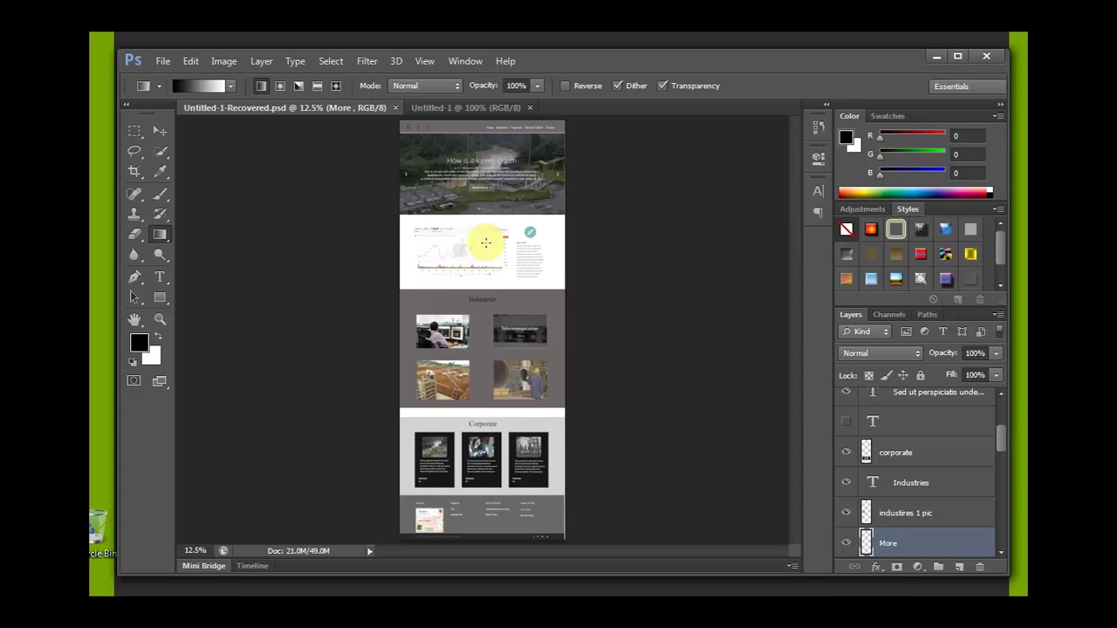
Return to Untitled-1 and show Help > About Photoshop, confirming version 13.0 x64
{"action": "left_click", "coordinate": [465, 111]}
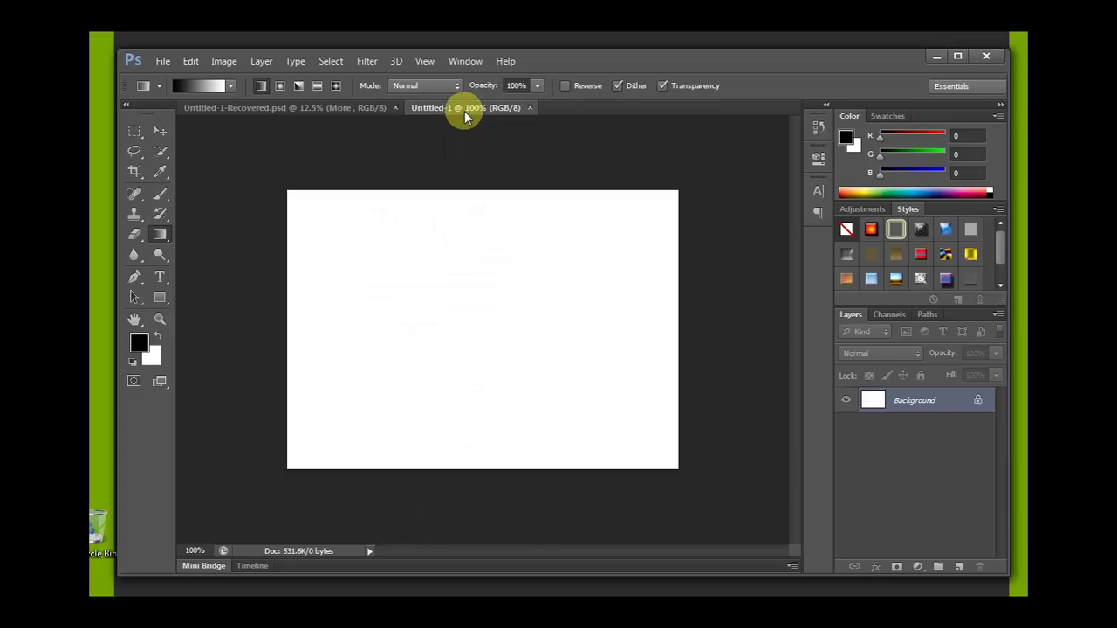
{"action": "left_click", "coordinate": [366, 106]}
{"action": "left_click", "coordinate": [450, 113]}
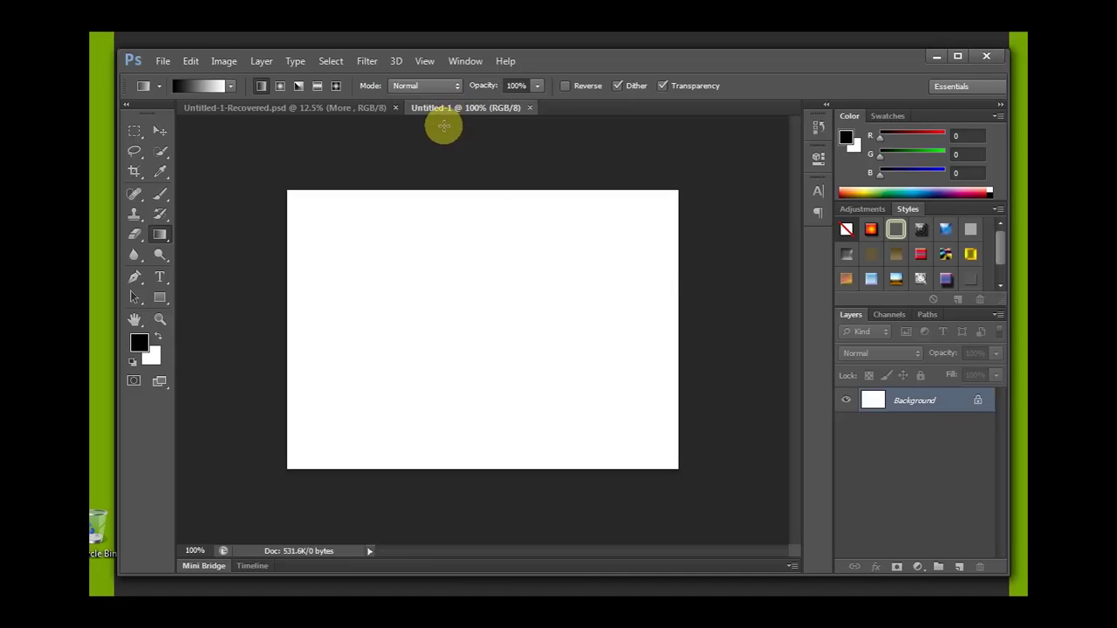
{"action": "left_click", "coordinate": [506, 61]}
{"action": "left_click", "coordinate": [519, 106]}
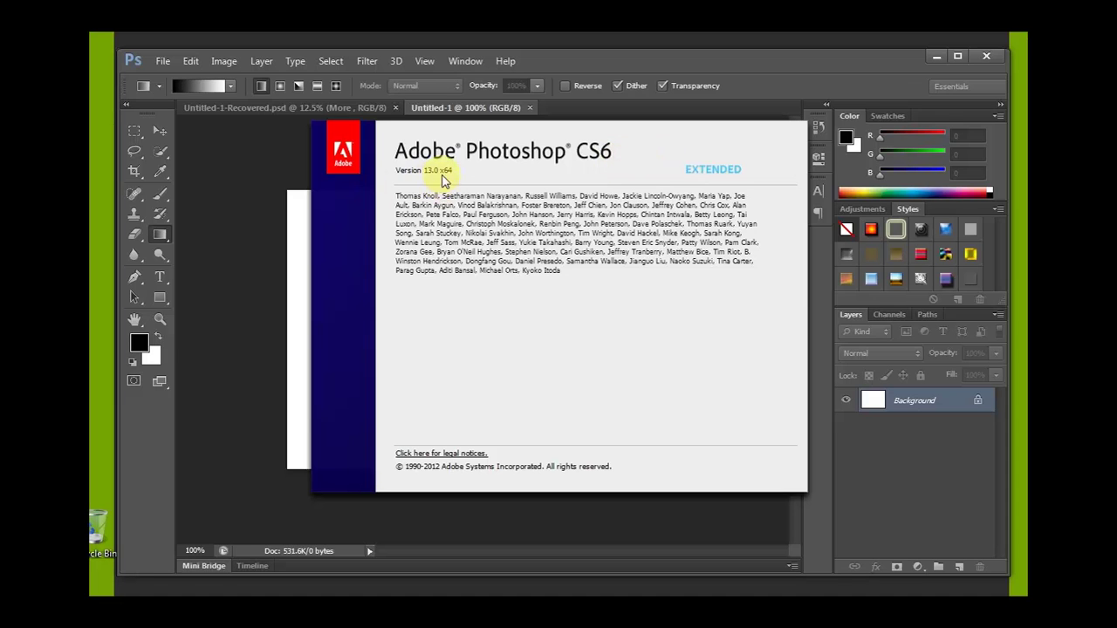
Dismiss the About screen and browse, then close, the menu lists
{"action": "left_click", "coordinate": [267, 150]}
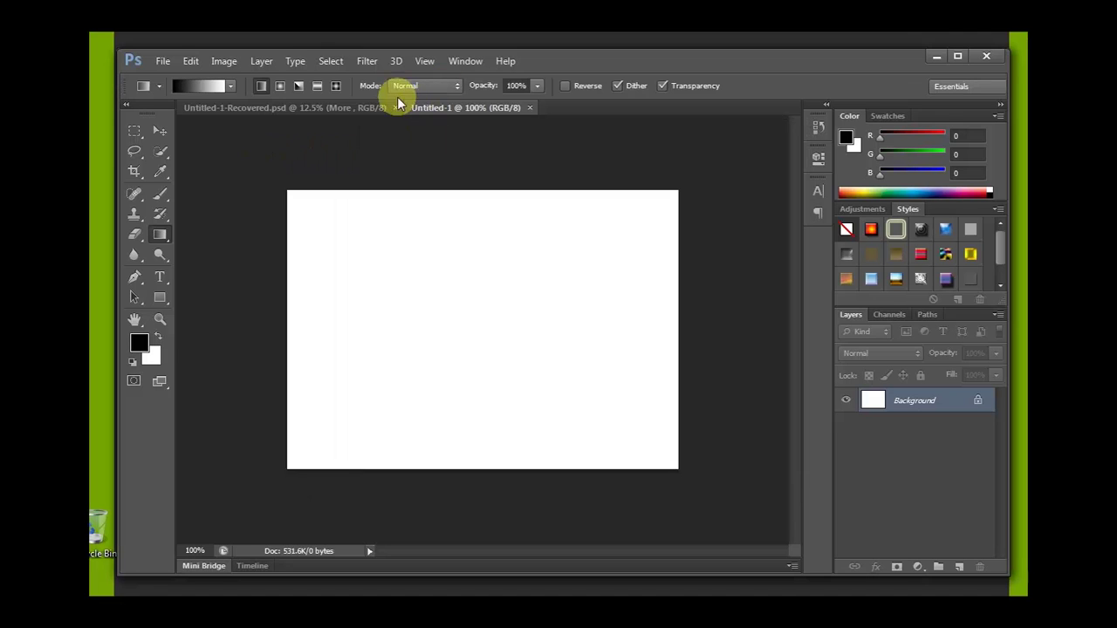
{"action": "left_click", "coordinate": [164, 62]}
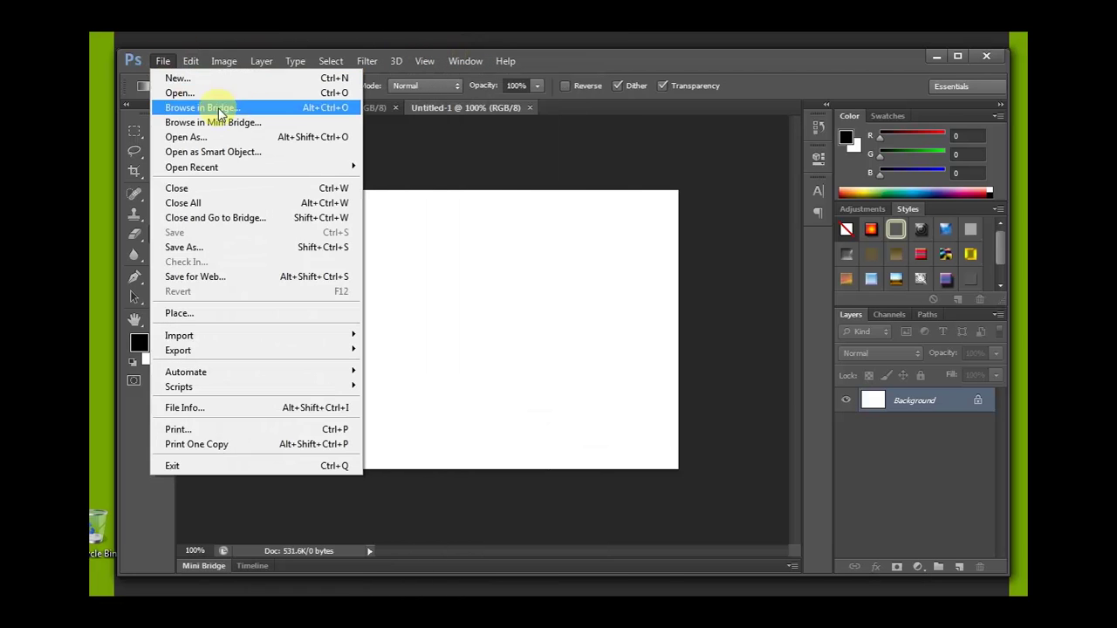
{"action": "left_click", "coordinate": [347, 62]}
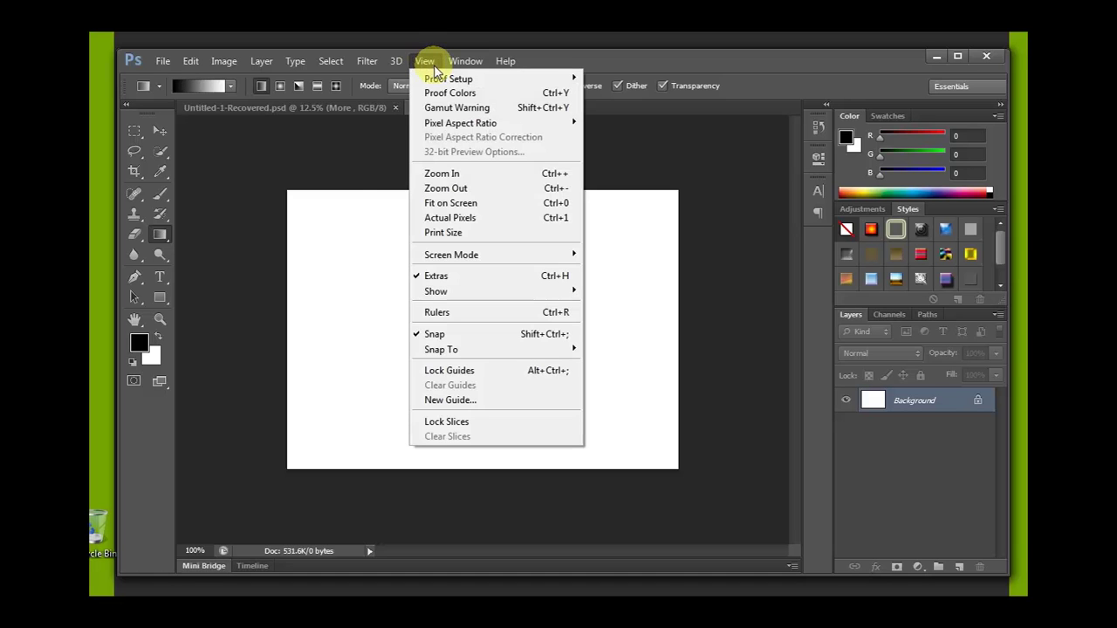
{"action": "left_click", "coordinate": [359, 168]}
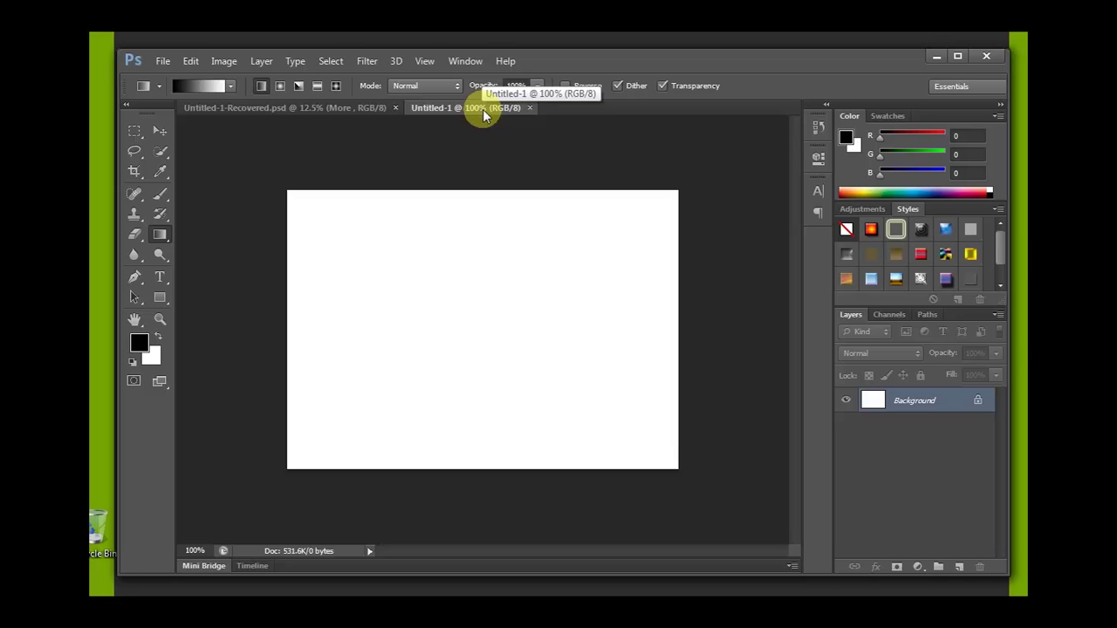
Close the blank Untitled-1 tab, leaving only Untitled-1-Recovered.psd open
{"action": "left_click", "coordinate": [245, 110]}
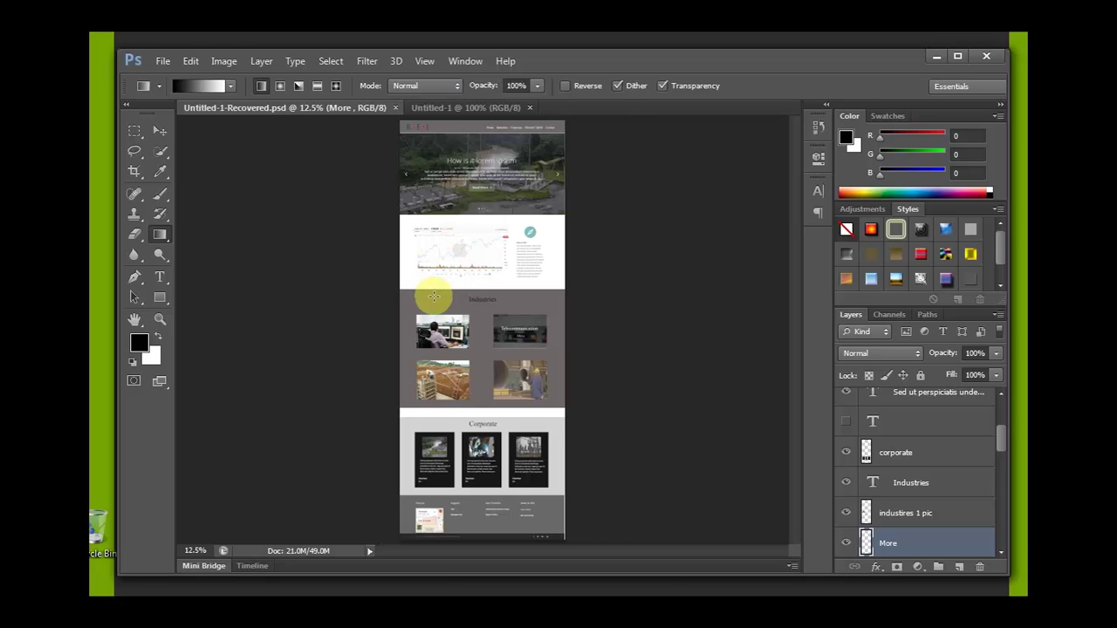
{"action": "left_click", "coordinate": [437, 108]}
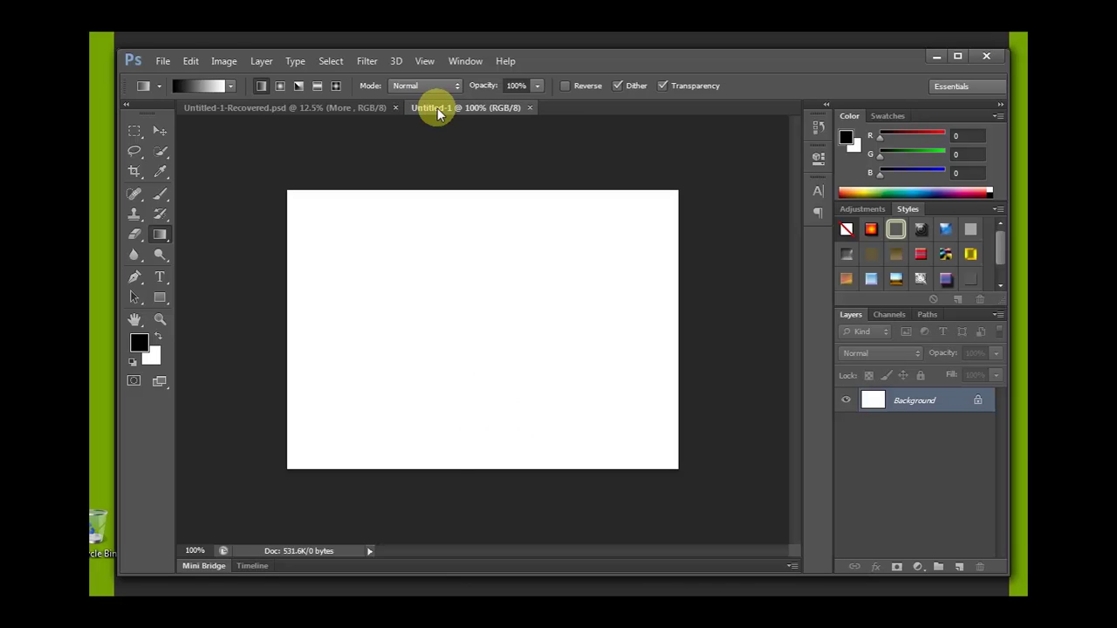
{"action": "left_click", "coordinate": [529, 107]}
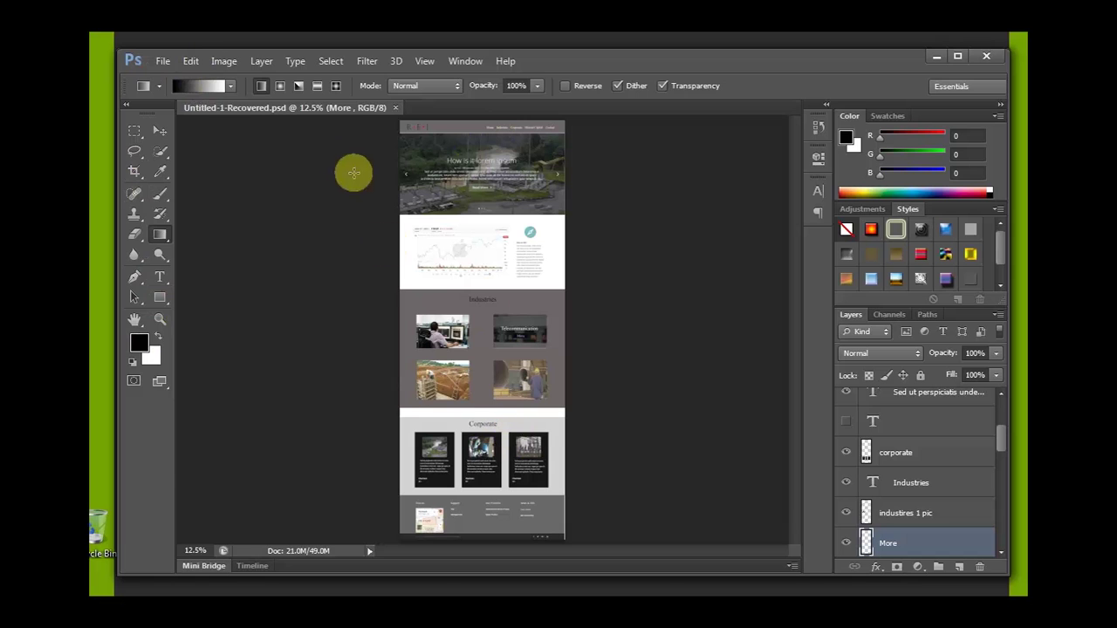
Start a new document with the Default Photoshop Size preset and width measured in Pixels
{"action": "left_click", "coordinate": [163, 61]}
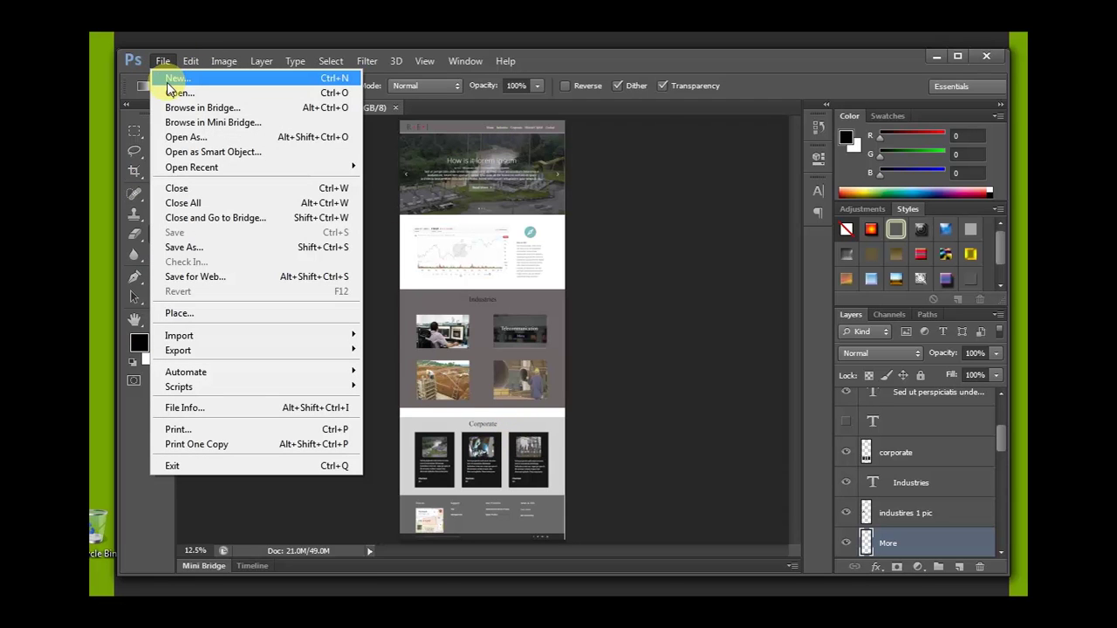
{"action": "left_click", "coordinate": [168, 83]}
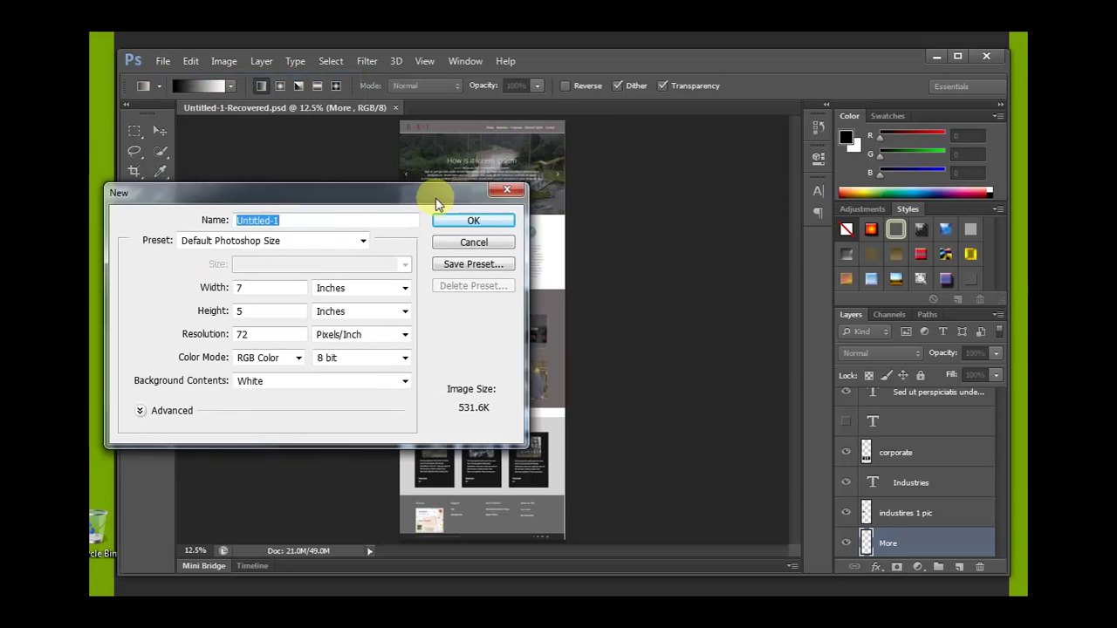
{"action": "left_click_drag", "start_coordinate": [432, 187], "coordinate": [634, 183]}
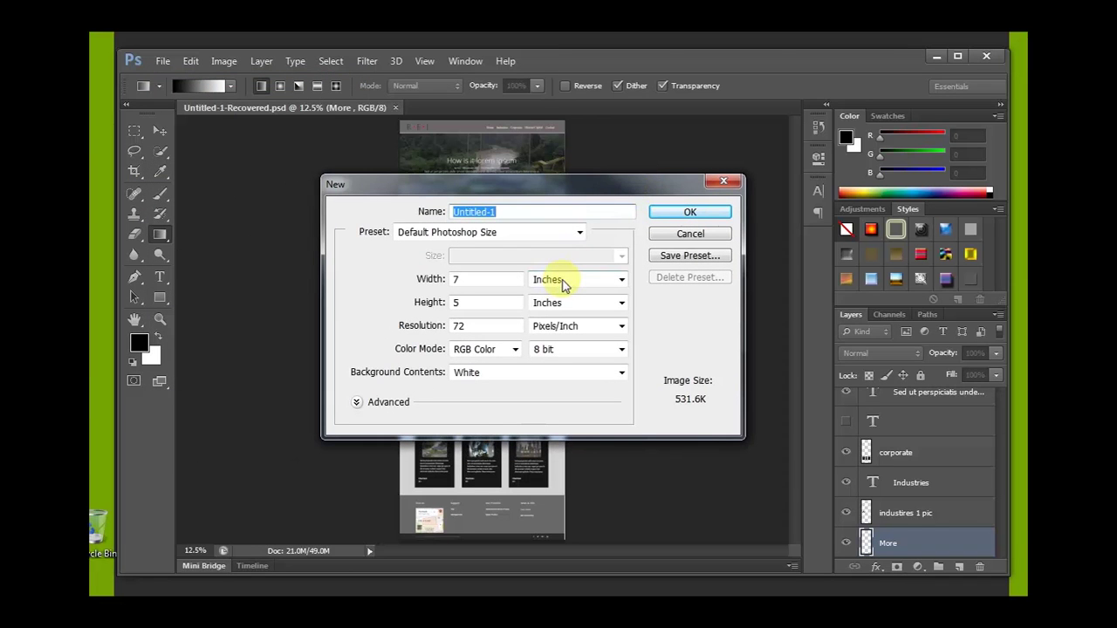
{"action": "left_click", "coordinate": [563, 281]}
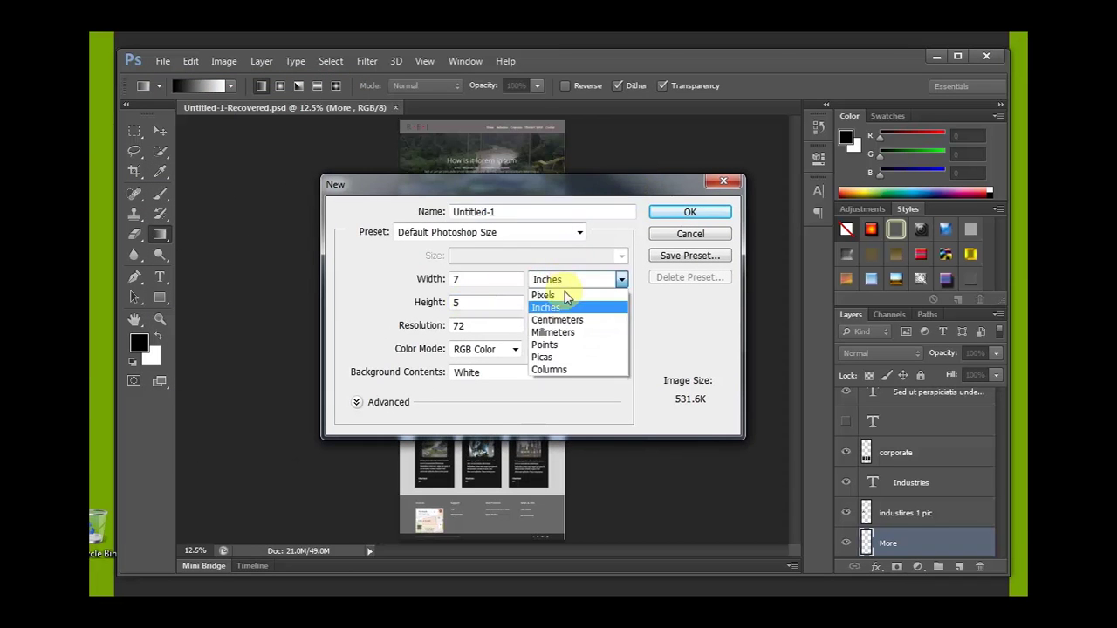
{"action": "left_click", "coordinate": [563, 295]}
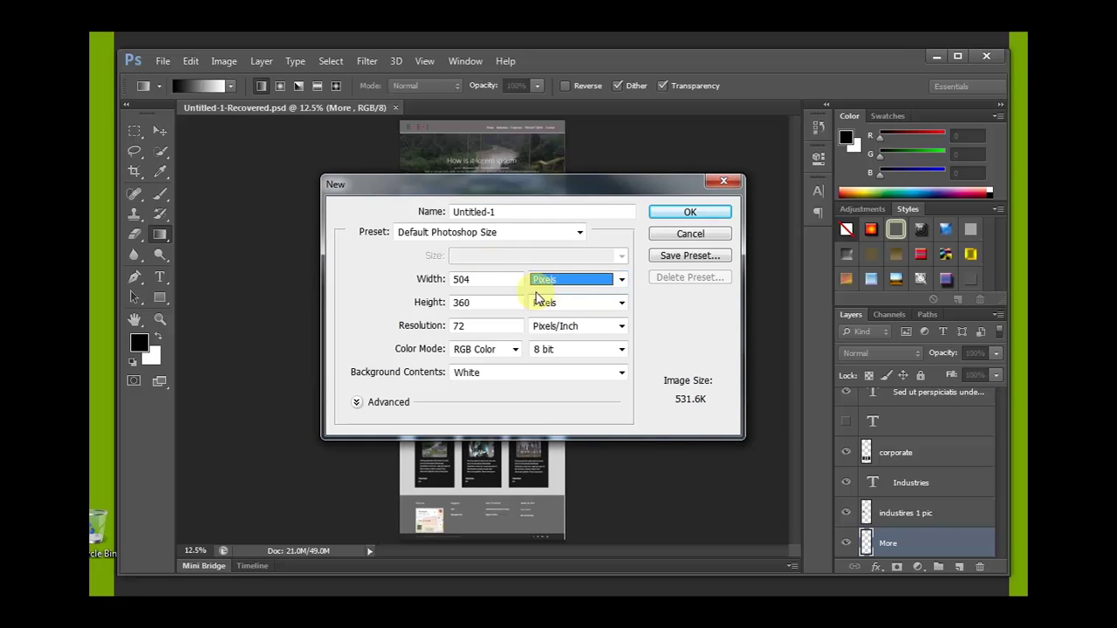
{"action": "left_click", "coordinate": [576, 235]}
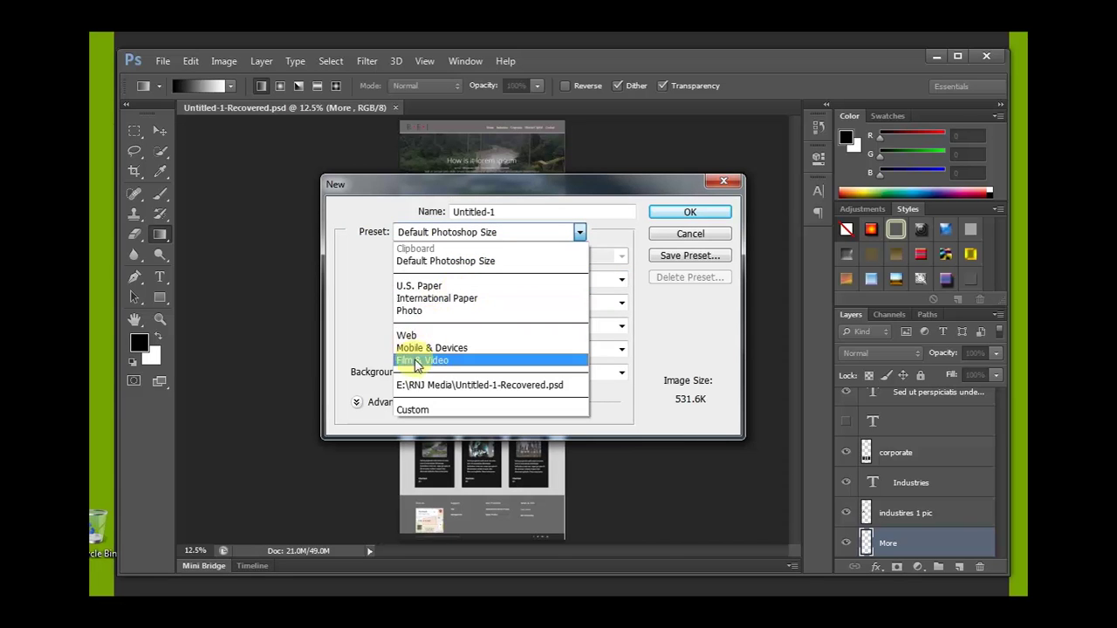
{"action": "left_click", "coordinate": [427, 266]}
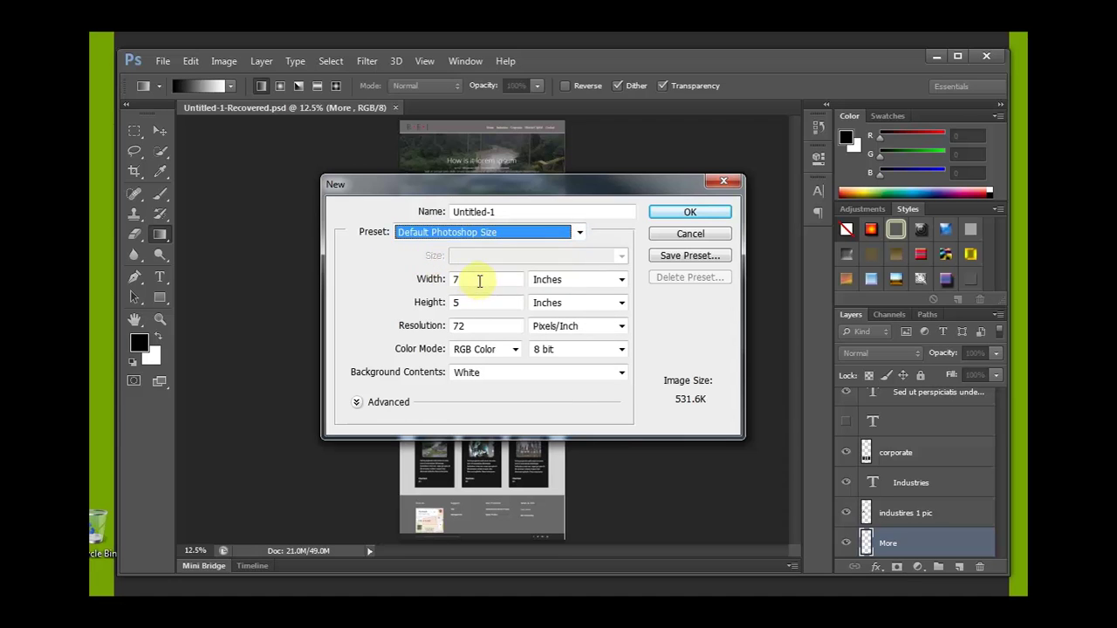
{"action": "left_click", "coordinate": [572, 280]}
{"action": "left_click", "coordinate": [544, 295]}
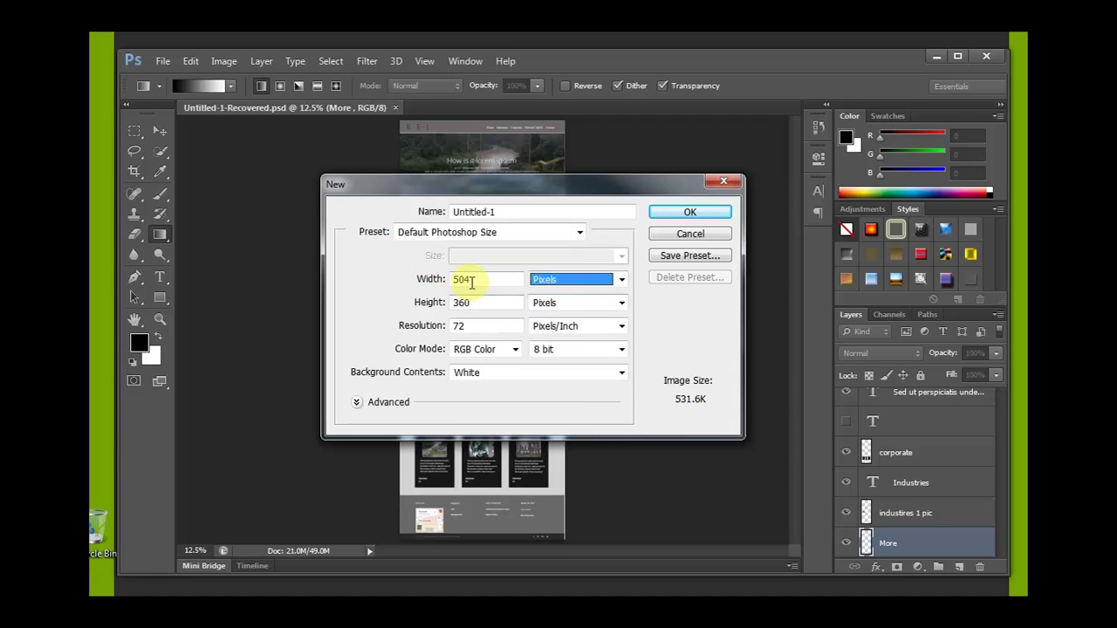
Set the new document to 1700 × 3600 pixels, keeping the white background
{"action": "left_click_drag", "start_coordinate": [472, 279], "coordinate": [436, 279]}
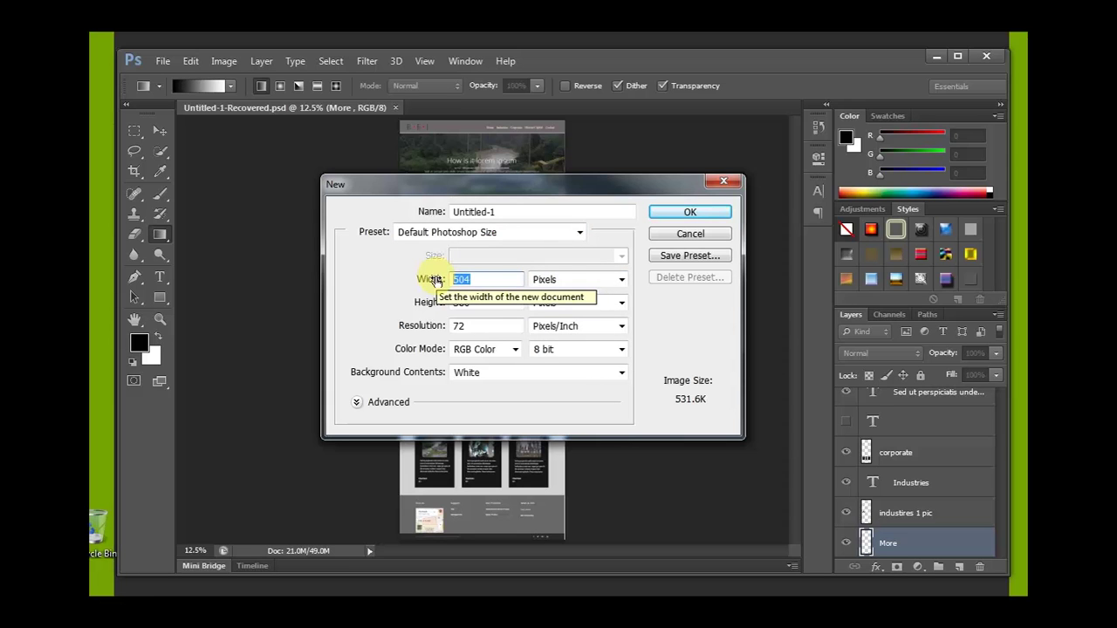
{"action": "type", "text": "1700"}
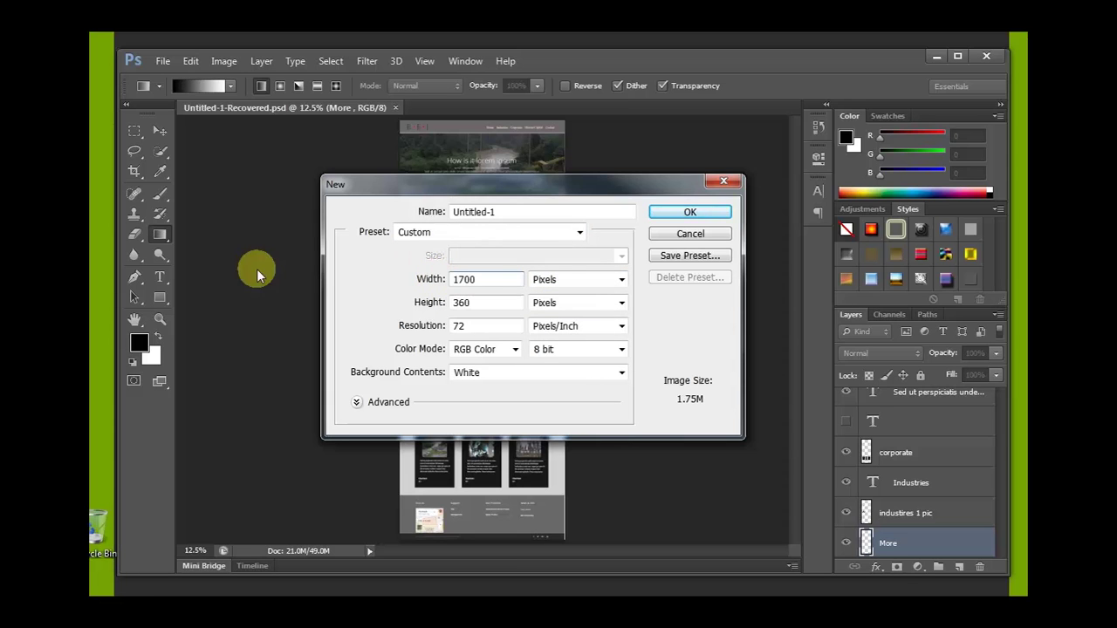
{"action": "double_click", "coordinate": [467, 305]}
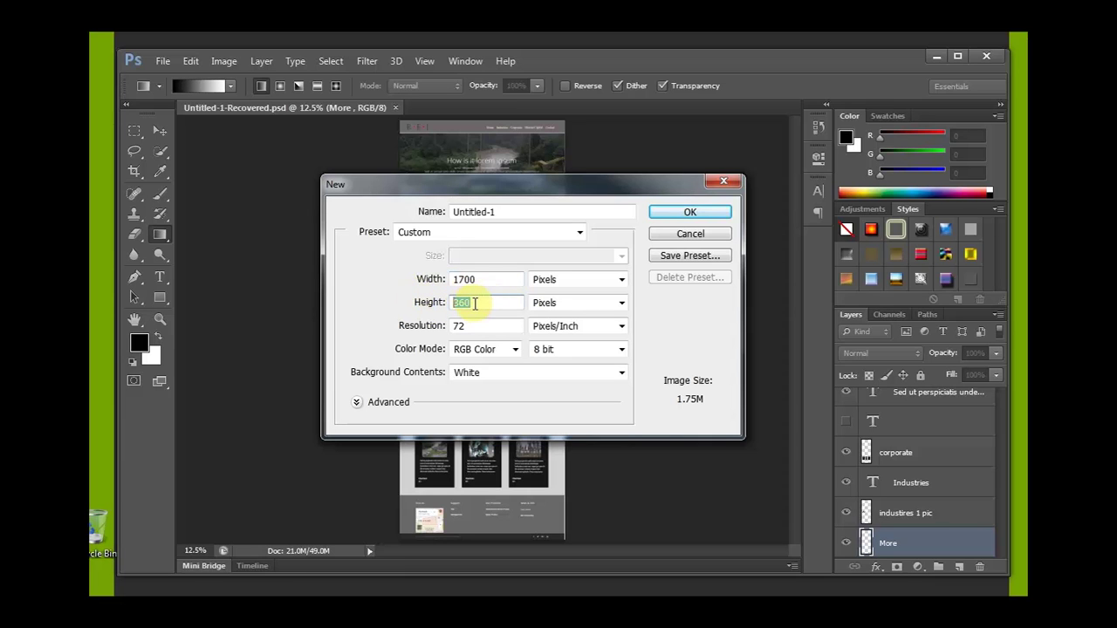
{"action": "type", "text": "3600"}
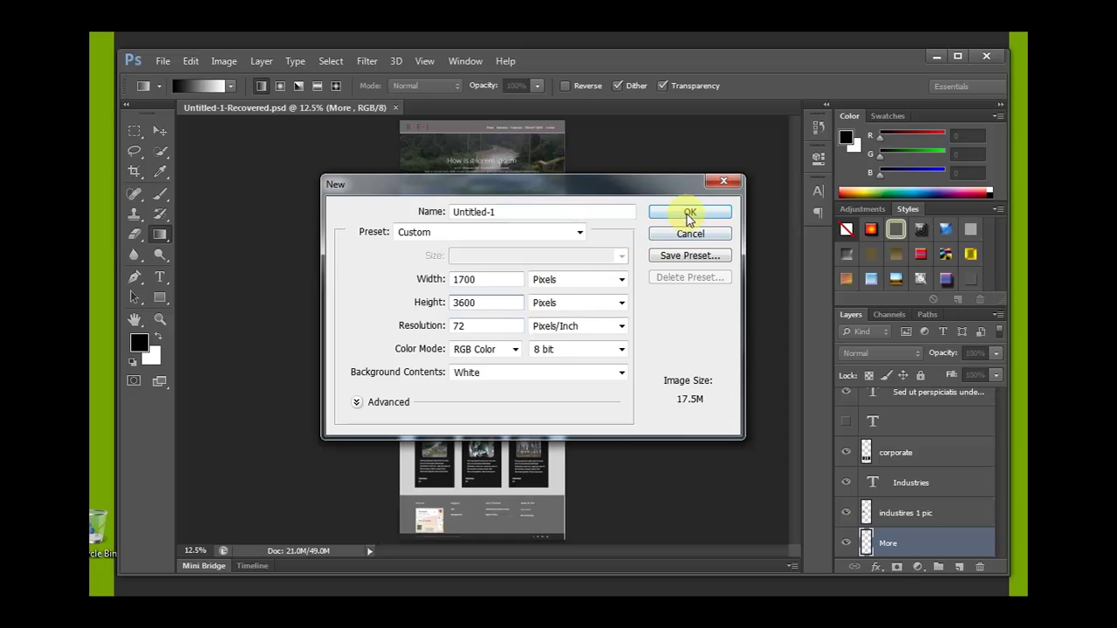
{"action": "left_click_drag", "start_coordinate": [551, 179], "coordinate": [825, 198]}
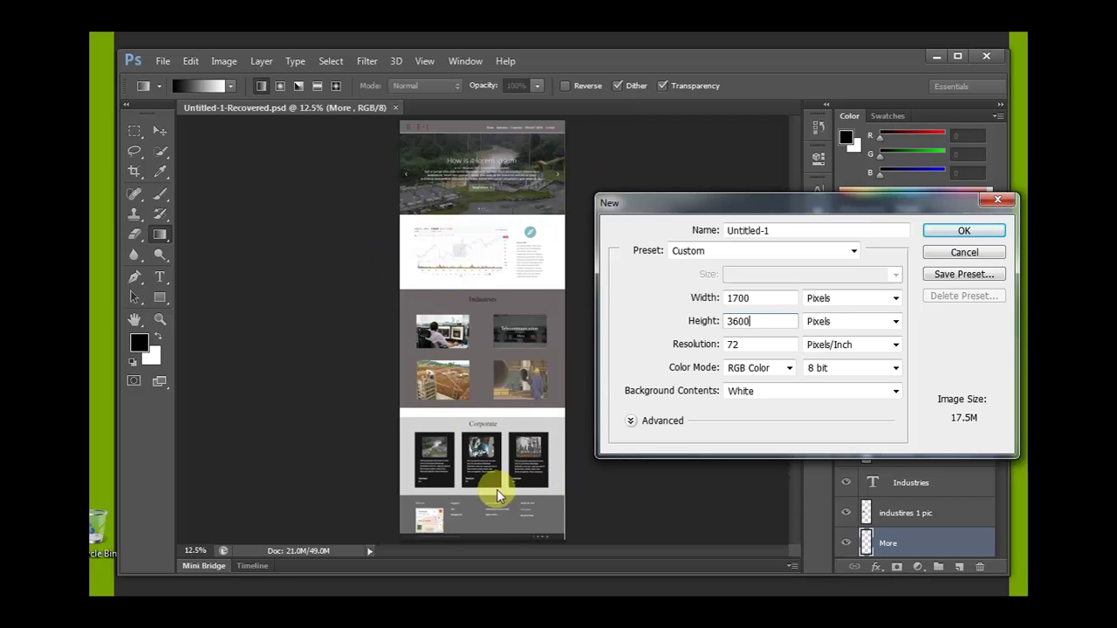
{"action": "mouse_move", "coordinate": [739, 208]}
{"action": "left_mouse_down"}
{"action": "mouse_move", "coordinate": [566, 182]}
{"action": "mouse_move", "coordinate": [428, 186]}
{"action": "left_mouse_up"}
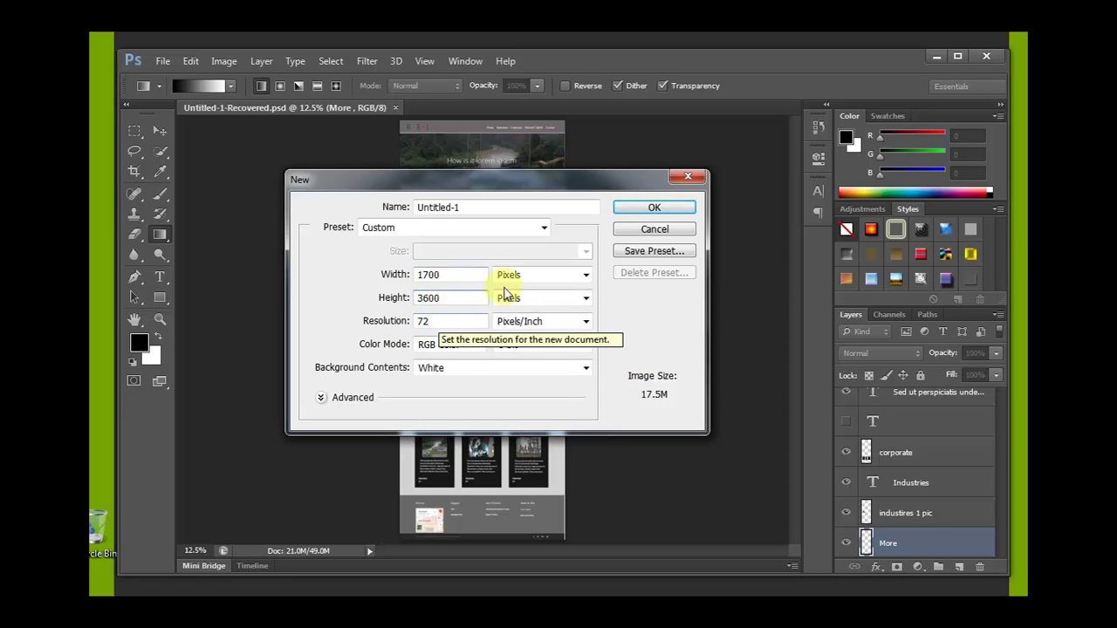
{"action": "left_click", "coordinate": [655, 209]}
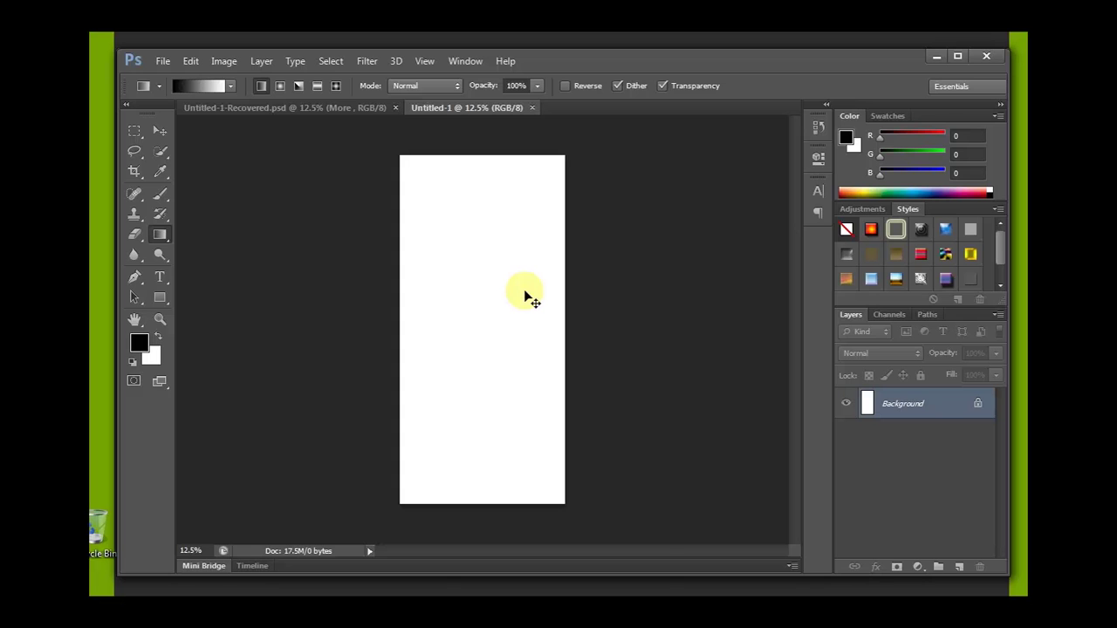
{"action": "scroll", "coordinate": [523, 289], "scroll_direction": "up", "scroll_amount": 1, "text": "alt"}
{"action": "scroll", "coordinate": [524, 289], "scroll_direction": "up", "scroll_amount": 1, "text": "alt"}
{"action": "scroll", "coordinate": [524, 288], "scroll_direction": "up", "scroll_amount": 1, "text": "alt"}
{"action": "scroll", "coordinate": [523, 289], "scroll_direction": "up", "scroll_amount": 1, "text": "alt"}
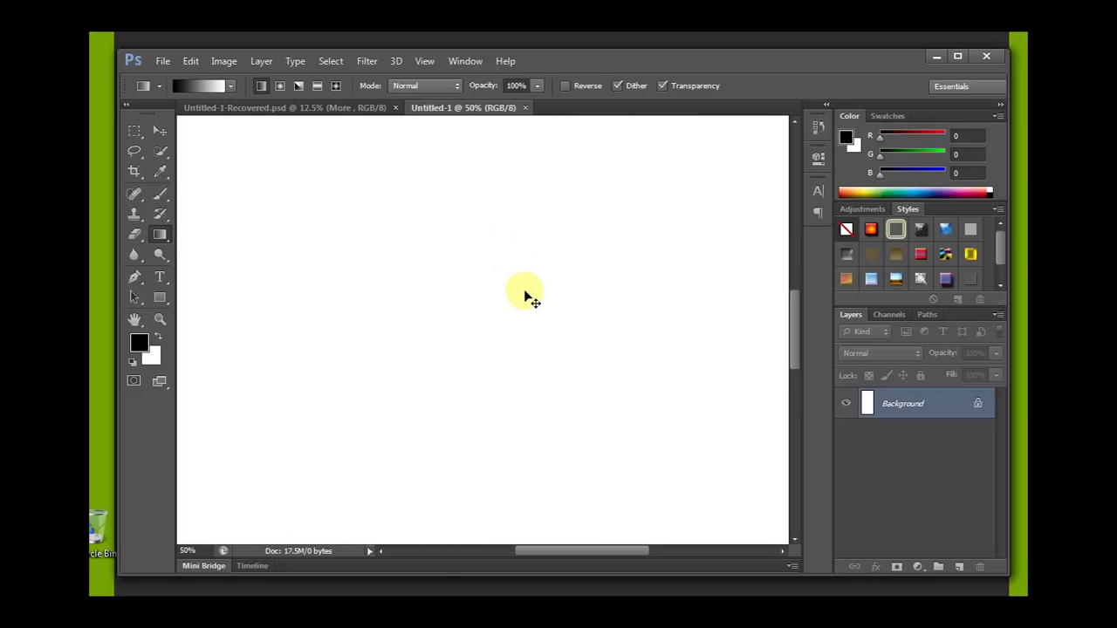
{"action": "scroll", "coordinate": [525, 291], "scroll_direction": "down", "scroll_amount": 1, "text": "alt"}
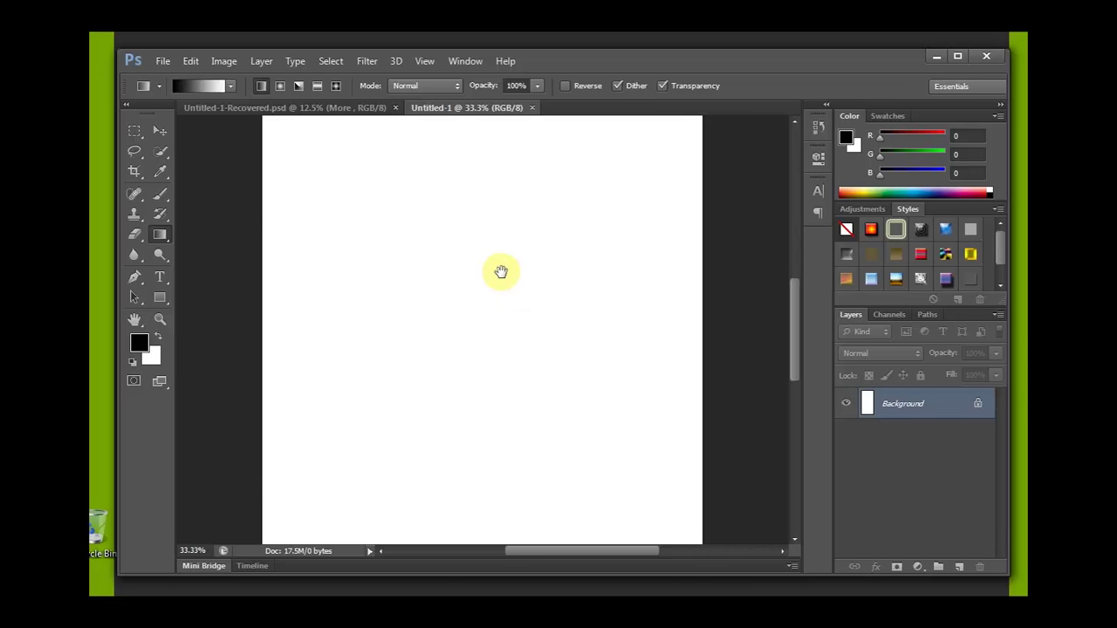
{"action": "left_click_drag", "start_coordinate": [488, 274], "coordinate": [559, 394]}
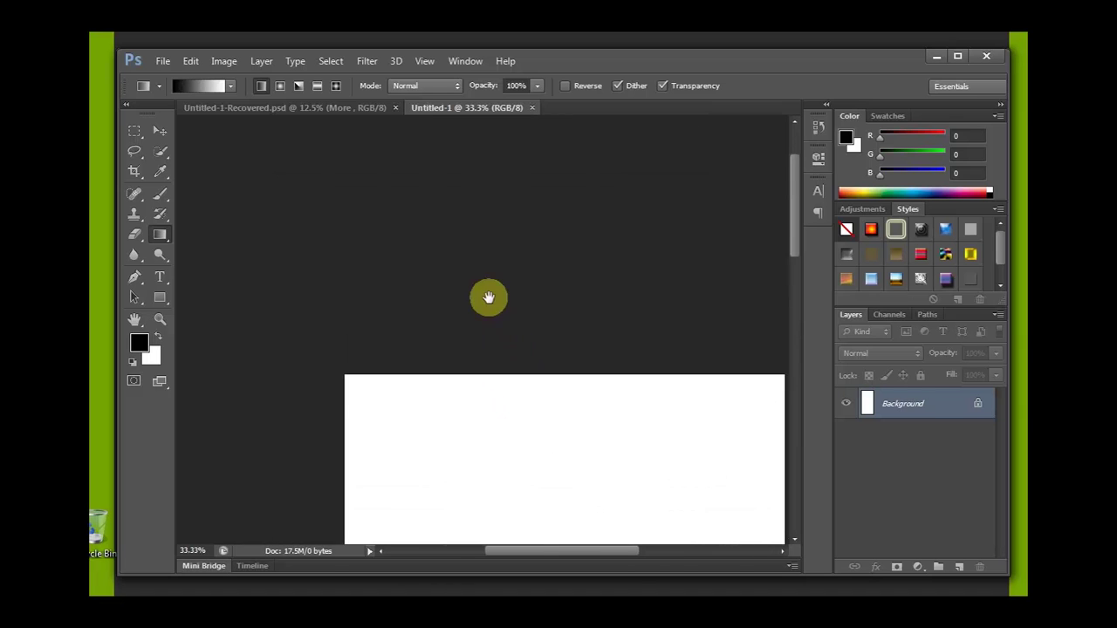
{"action": "left_click_drag", "start_coordinate": [488, 297], "coordinate": [441, 217]}
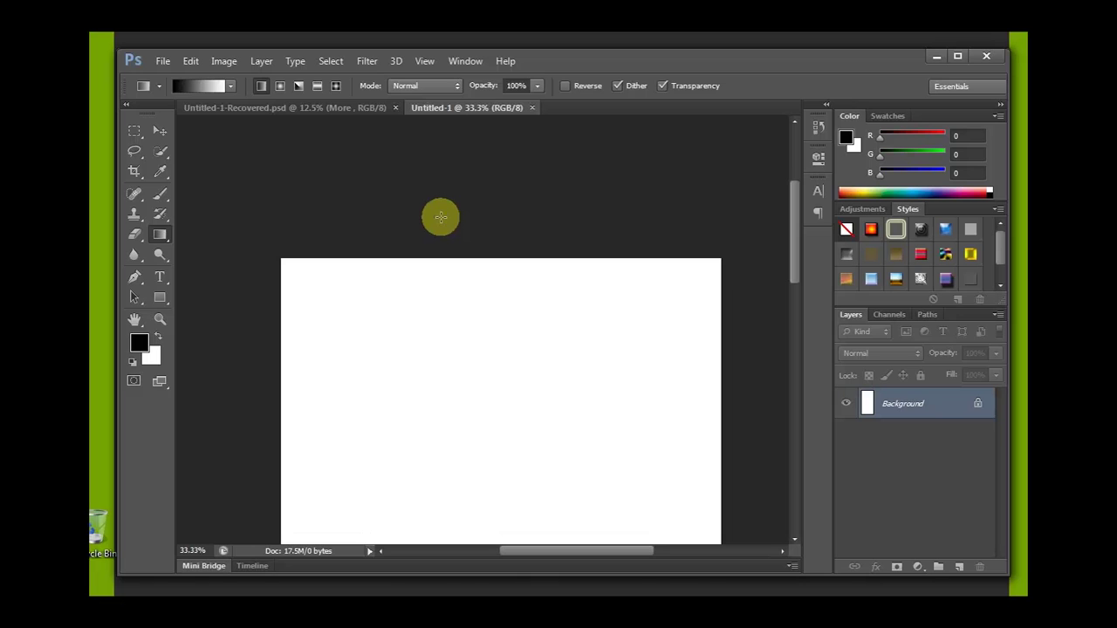
{"action": "key", "text": "h"}
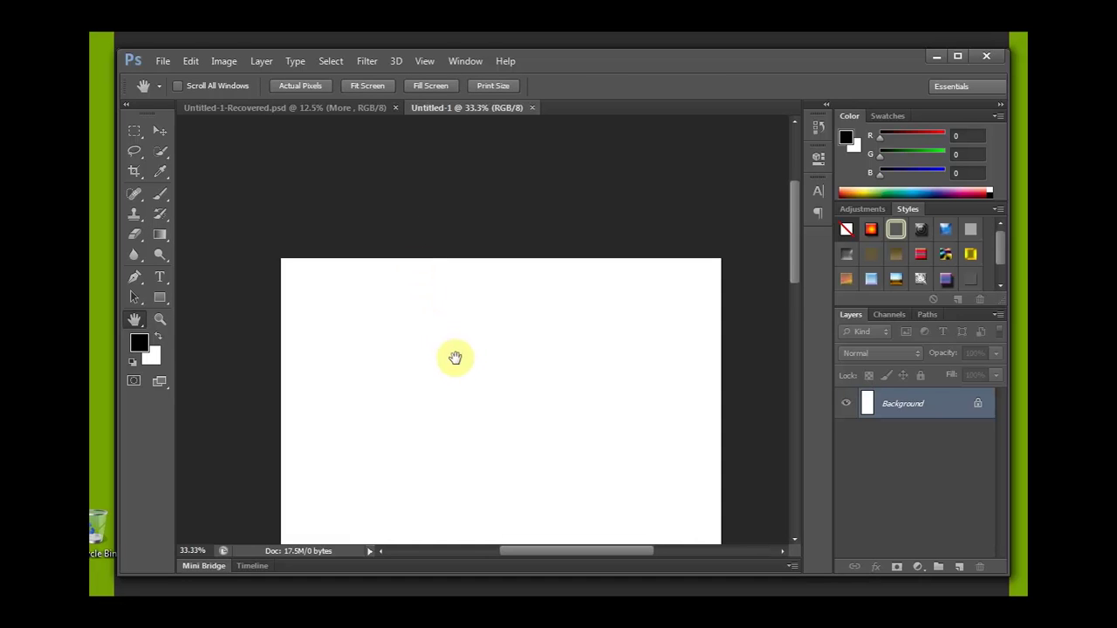
{"action": "left_click_drag", "start_coordinate": [456, 356], "coordinate": [445, 223]}
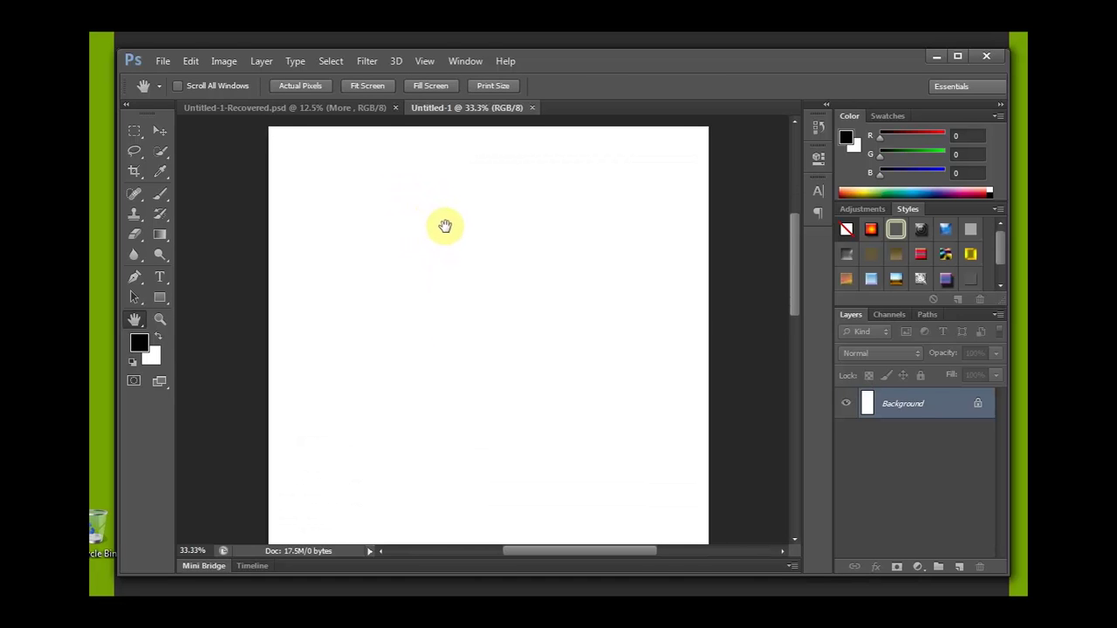
{"action": "mouse_move", "coordinate": [463, 354]}
{"action": "left_mouse_down"}
{"action": "mouse_move", "coordinate": [516, 294]}
{"action": "mouse_move", "coordinate": [463, 282]}
{"action": "mouse_move", "coordinate": [499, 236]}
{"action": "mouse_move", "coordinate": [508, 317]}
{"action": "mouse_move", "coordinate": [509, 270]}
{"action": "mouse_move", "coordinate": [500, 403]}
{"action": "mouse_move", "coordinate": [519, 431]}
{"action": "left_mouse_up"}
{"action": "mouse_move", "coordinate": [459, 180]}
{"action": "left_mouse_down"}
{"action": "mouse_move", "coordinate": [514, 355]}
{"action": "mouse_move", "coordinate": [454, 237]}
{"action": "left_mouse_up"}
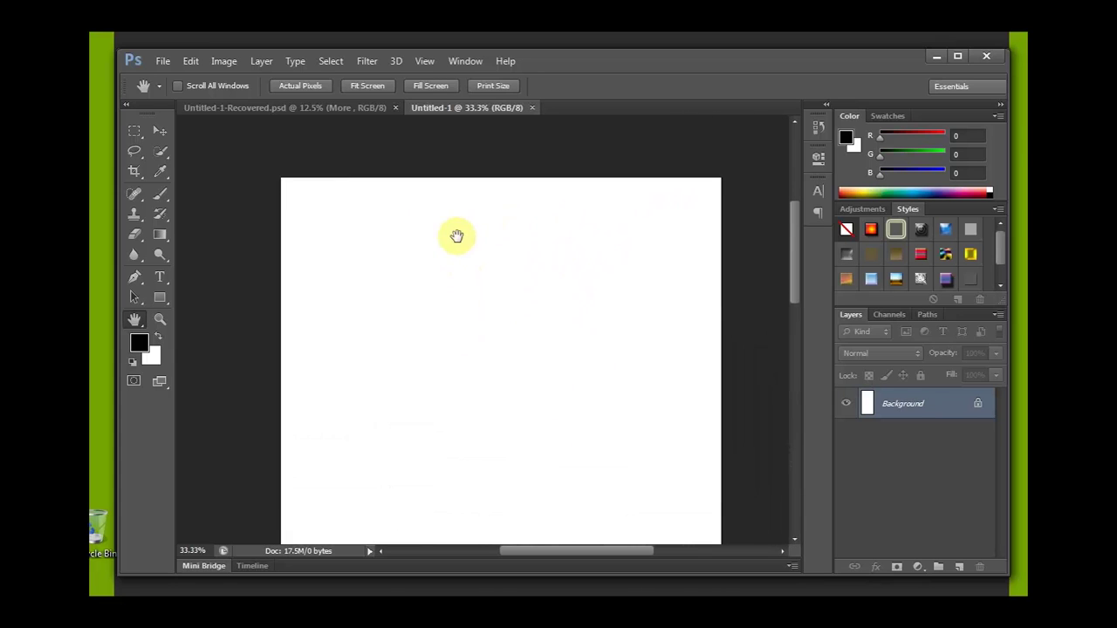
{"action": "mouse_move", "coordinate": [516, 348]}
{"action": "left_mouse_down"}
{"action": "mouse_move", "coordinate": [509, 309]}
{"action": "mouse_move", "coordinate": [515, 319]}
{"action": "left_mouse_up"}
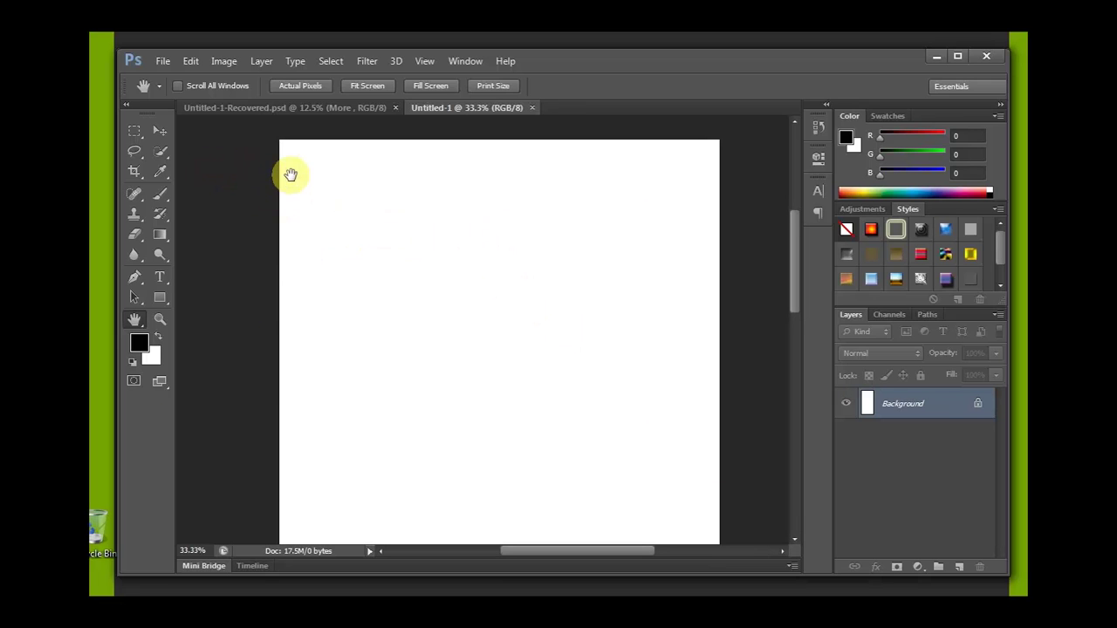
Check the tool preset picker, then select the Move tool on the blank canvas
{"action": "left_click", "coordinate": [159, 85]}
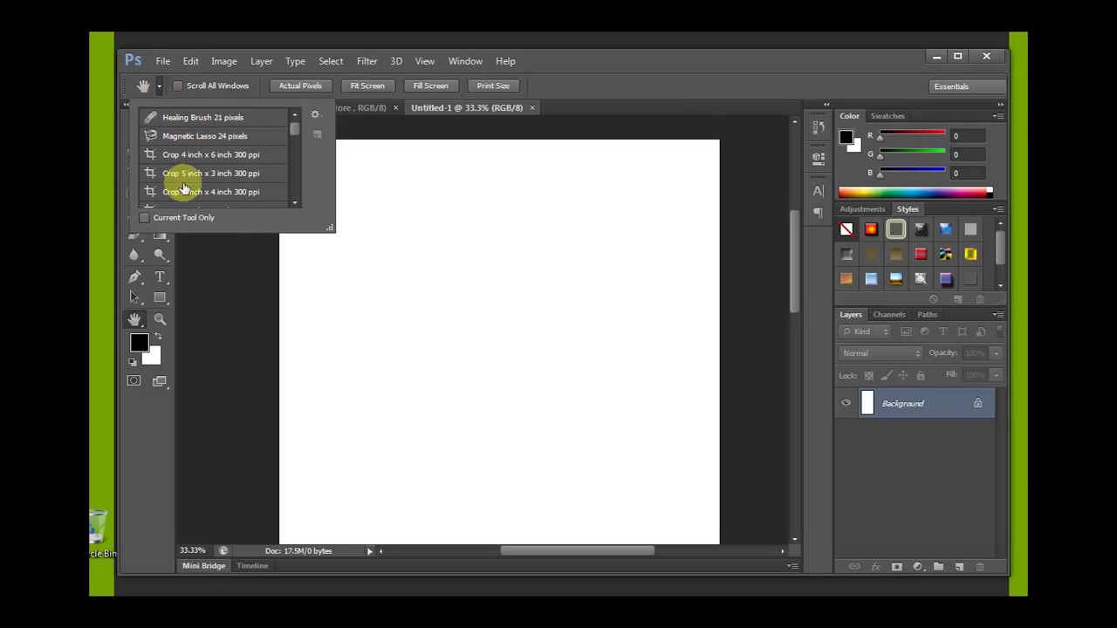
{"action": "left_click", "coordinate": [234, 286]}
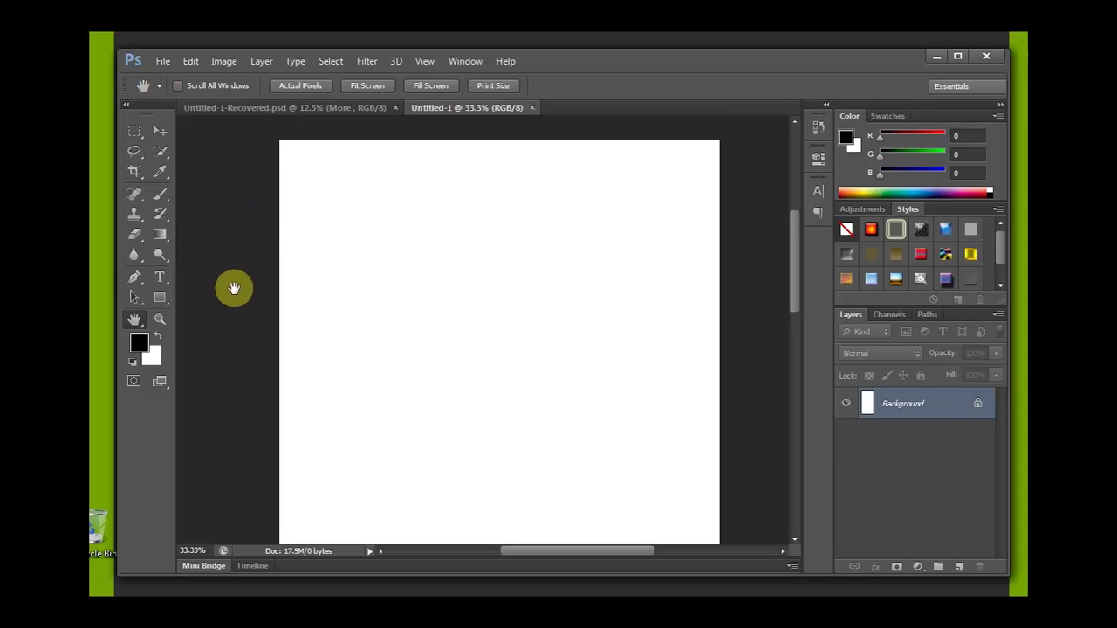
{"action": "left_click", "coordinate": [158, 85]}
{"action": "left_click", "coordinate": [426, 171]}
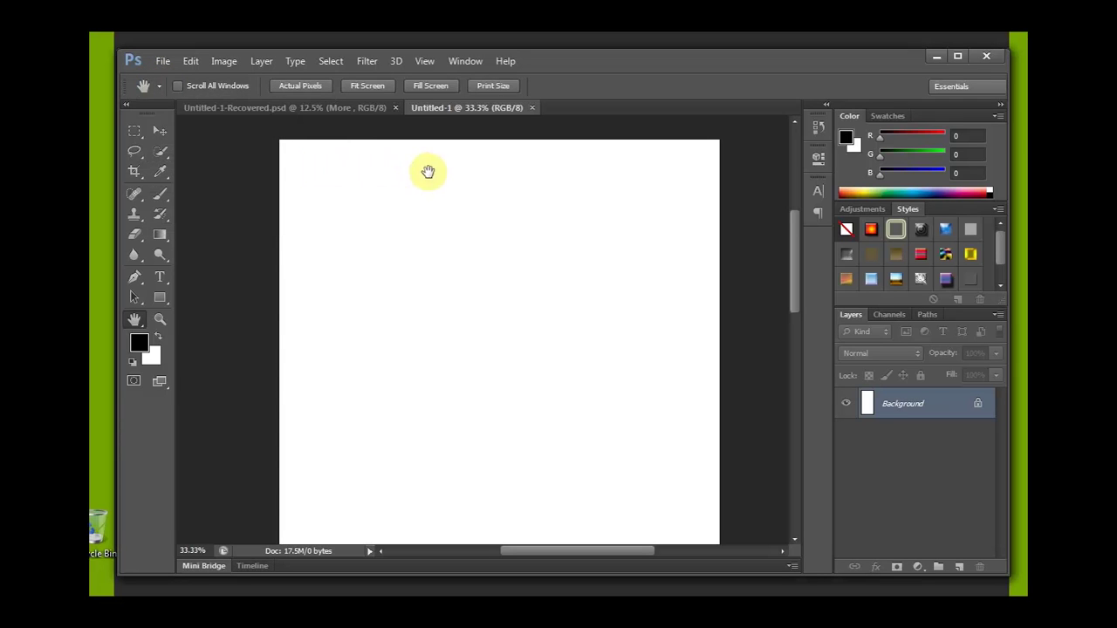
{"action": "left_click", "coordinate": [160, 131]}
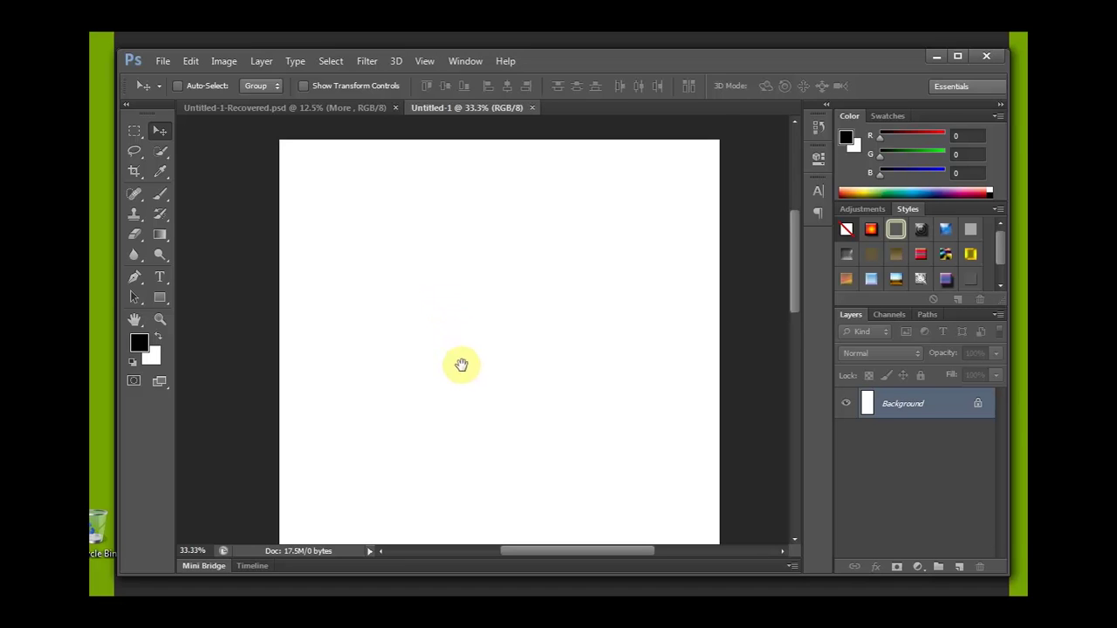
{"action": "mouse_move", "coordinate": [459, 363]}
{"action": "left_mouse_down"}
{"action": "mouse_move", "coordinate": [484, 434]}
{"action": "mouse_move", "coordinate": [530, 300]}
{"action": "left_mouse_up"}
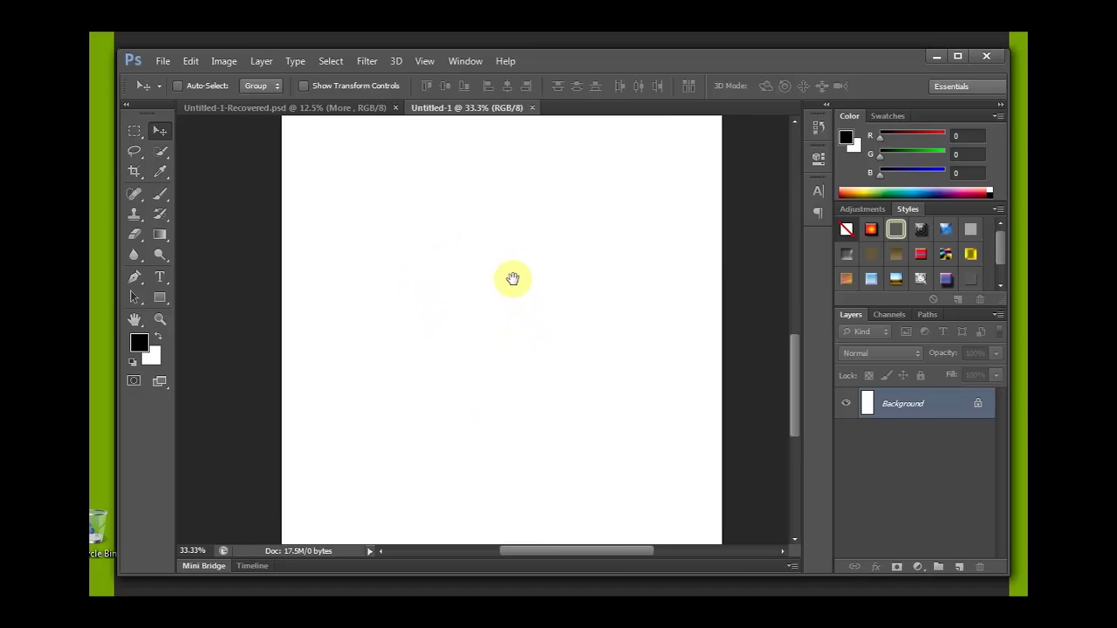
{"action": "scroll", "coordinate": [515, 341], "scroll_direction": "down", "scroll_amount": 5}
{"action": "scroll", "coordinate": [523, 372], "scroll_direction": "up", "scroll_amount": 5}
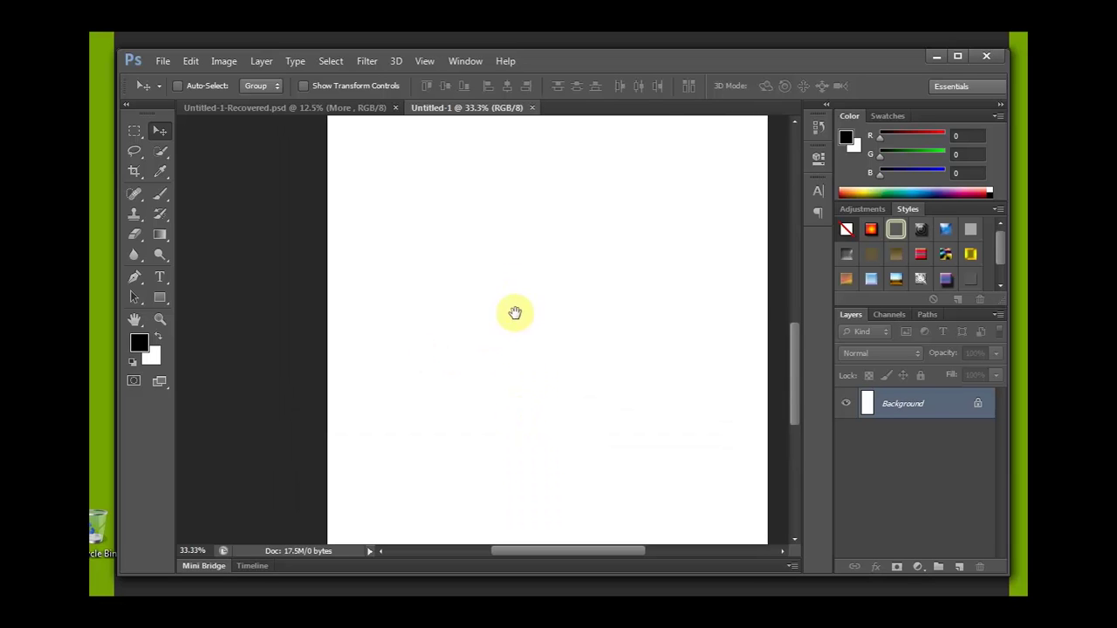
{"action": "mouse_move", "coordinate": [514, 311]}
{"action": "left_mouse_down"}
{"action": "mouse_move", "coordinate": [424, 346]}
{"action": "mouse_move", "coordinate": [468, 324]}
{"action": "left_mouse_up"}
{"action": "scroll", "coordinate": [444, 355], "scroll_direction": "up", "scroll_amount": 3}
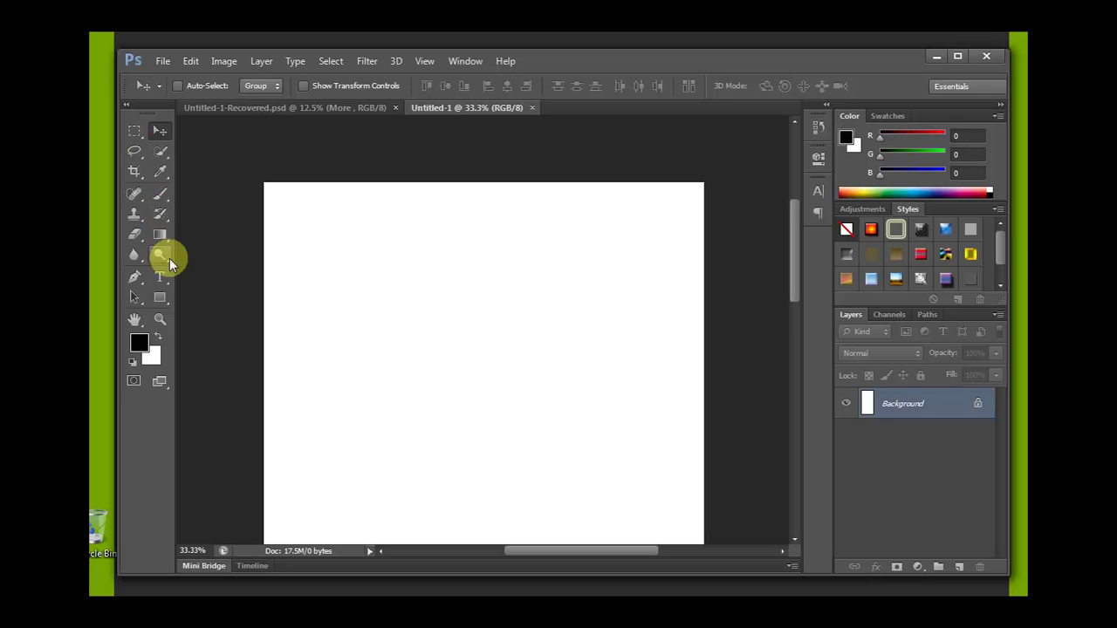
Select the Gradient tool and zoom out to 12.5% so the whole 1700 × 3600 canvas fits
{"action": "left_click", "coordinate": [159, 234]}
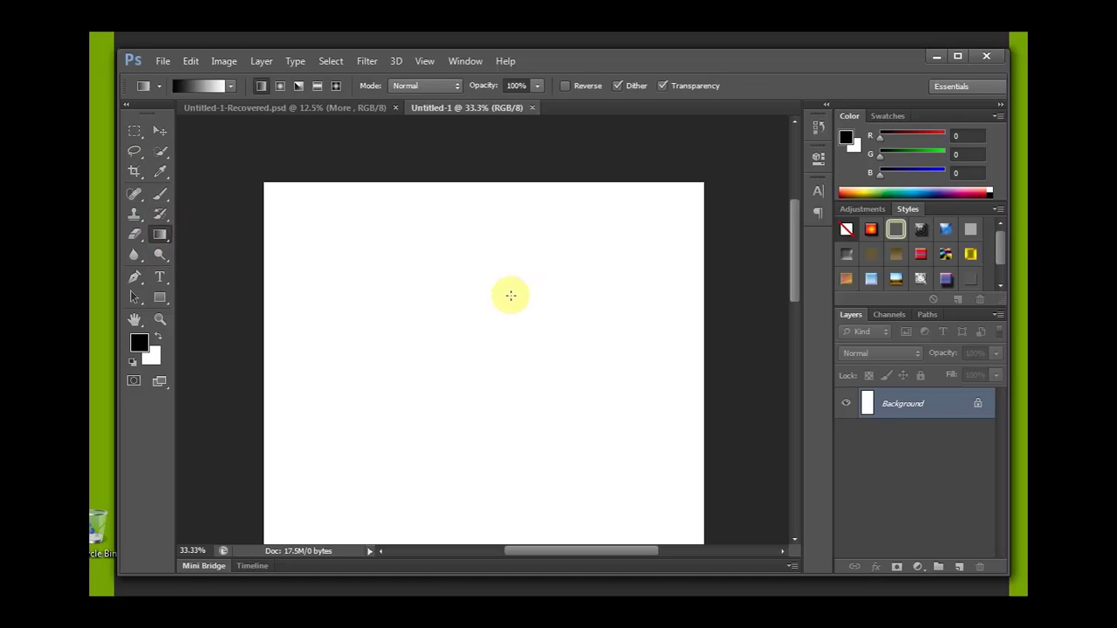
{"action": "key", "text": "space"}
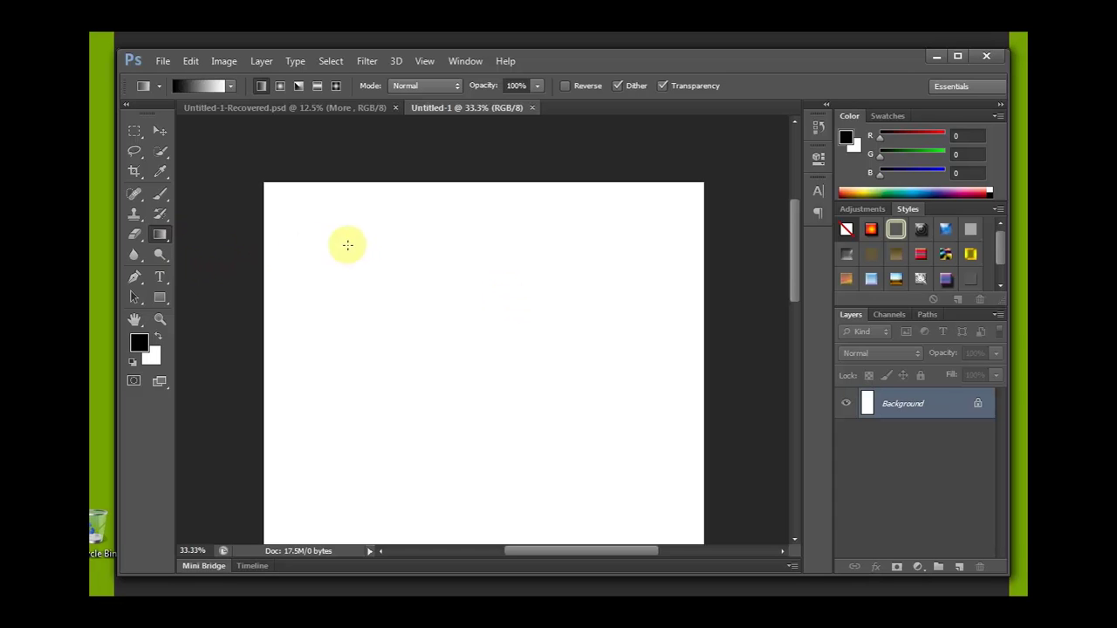
{"action": "left_click_drag", "start_coordinate": [794, 259], "coordinate": [795, 273]}
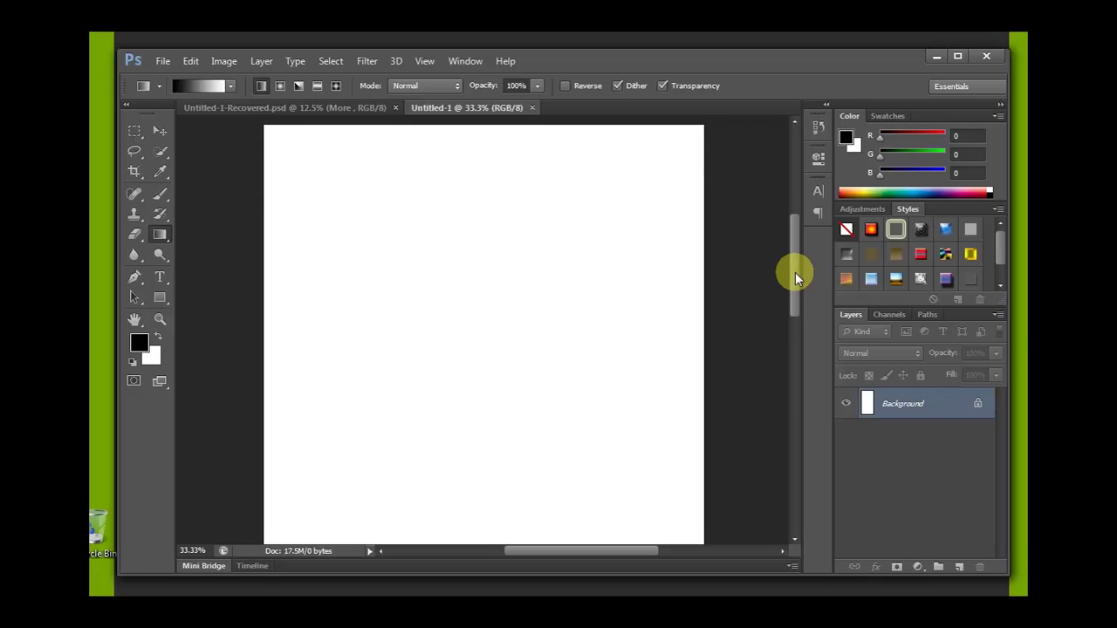
{"action": "left_click_drag", "start_coordinate": [795, 272], "coordinate": [794, 270]}
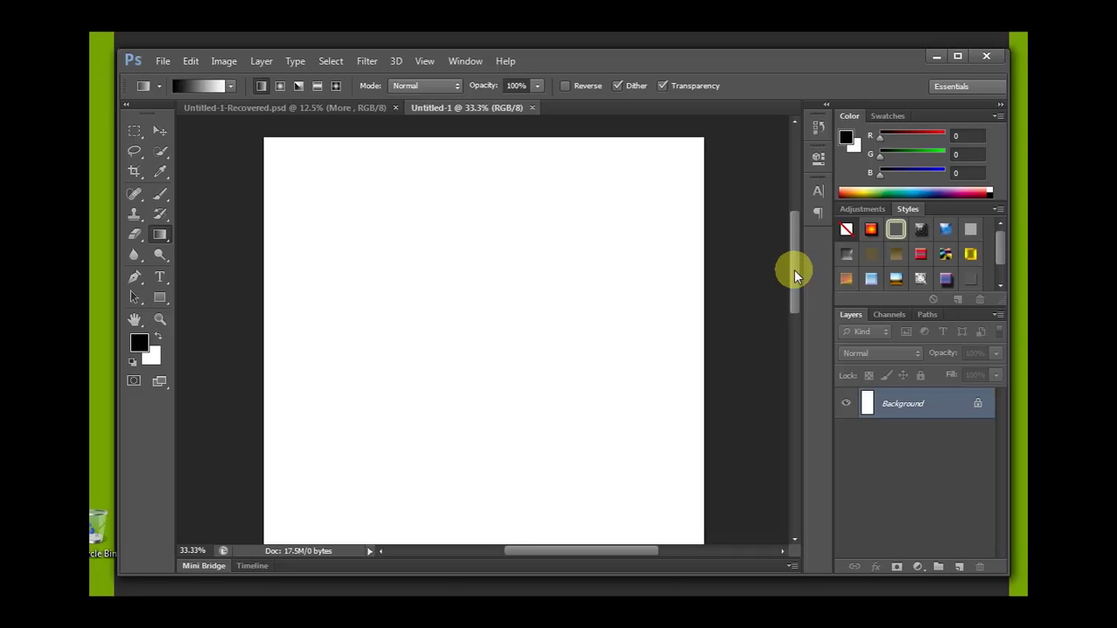
{"action": "key", "text": "ctrl+minus"}
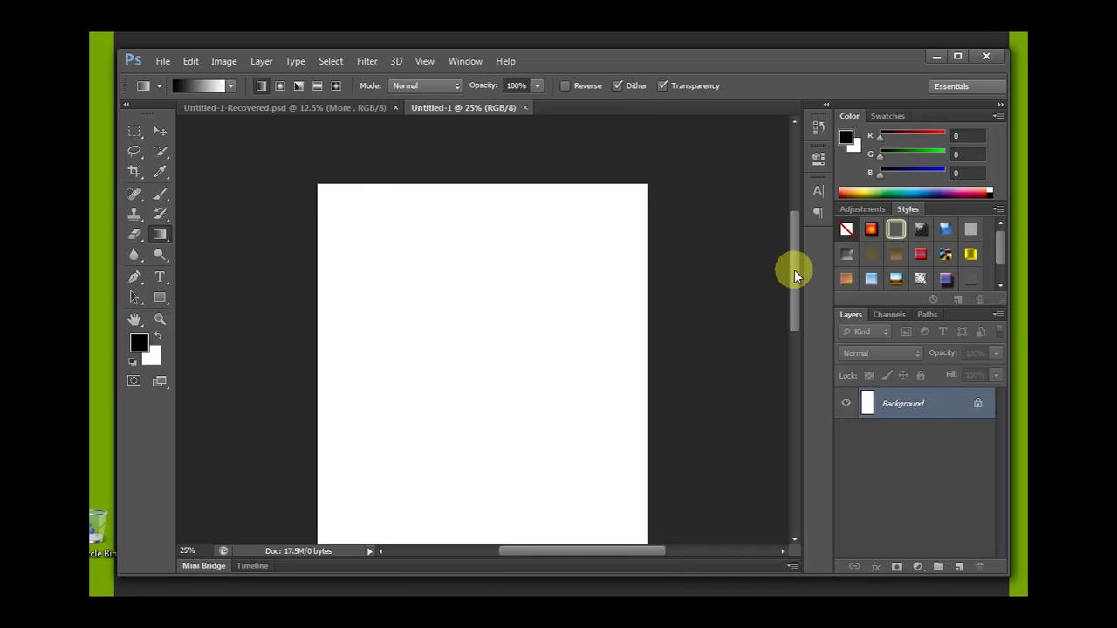
{"action": "left_click_drag", "start_coordinate": [794, 270], "coordinate": [790, 319]}
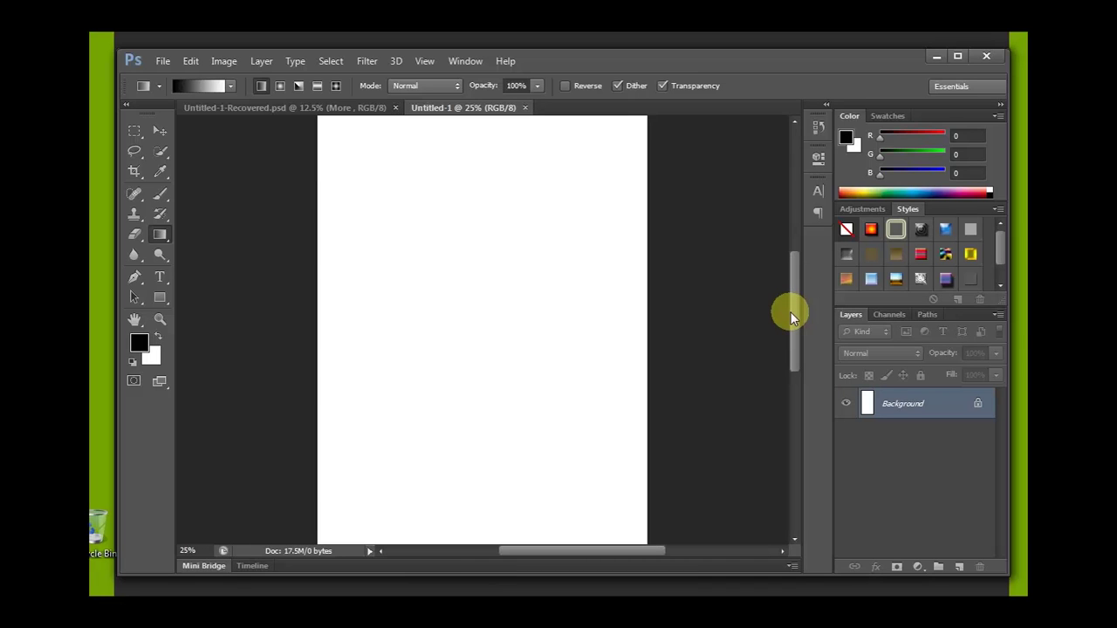
{"action": "key", "text": "ctrl+minus"}
{"action": "key", "text": "ctrl+minus"}
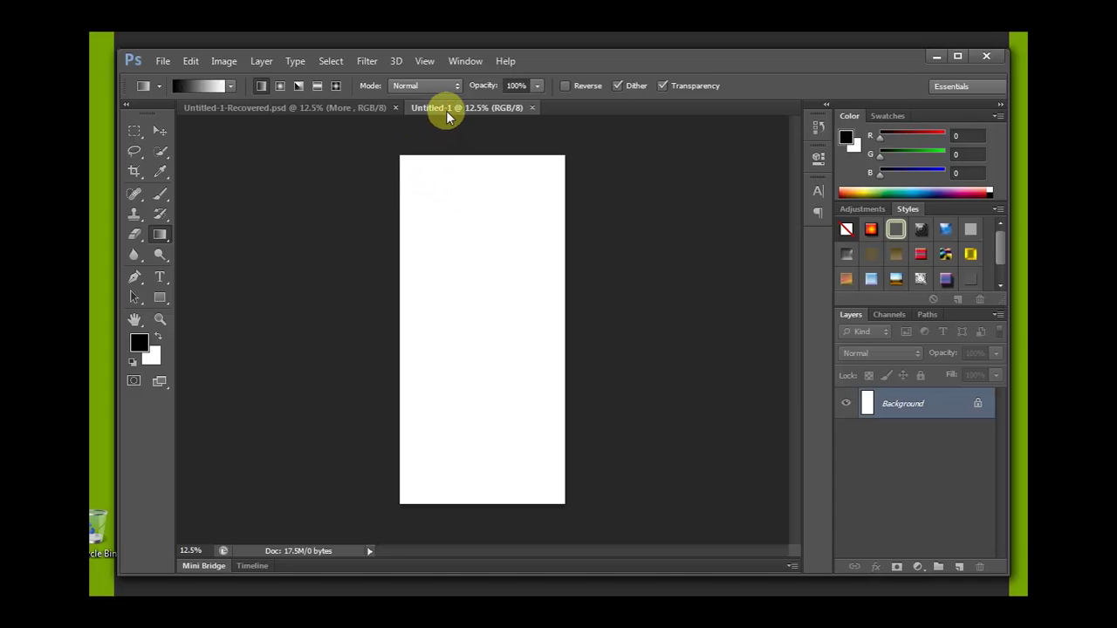
Save the blank canvas via Save As to the Desktop as 'PSD Design Sample'
{"action": "left_click", "coordinate": [161, 63]}
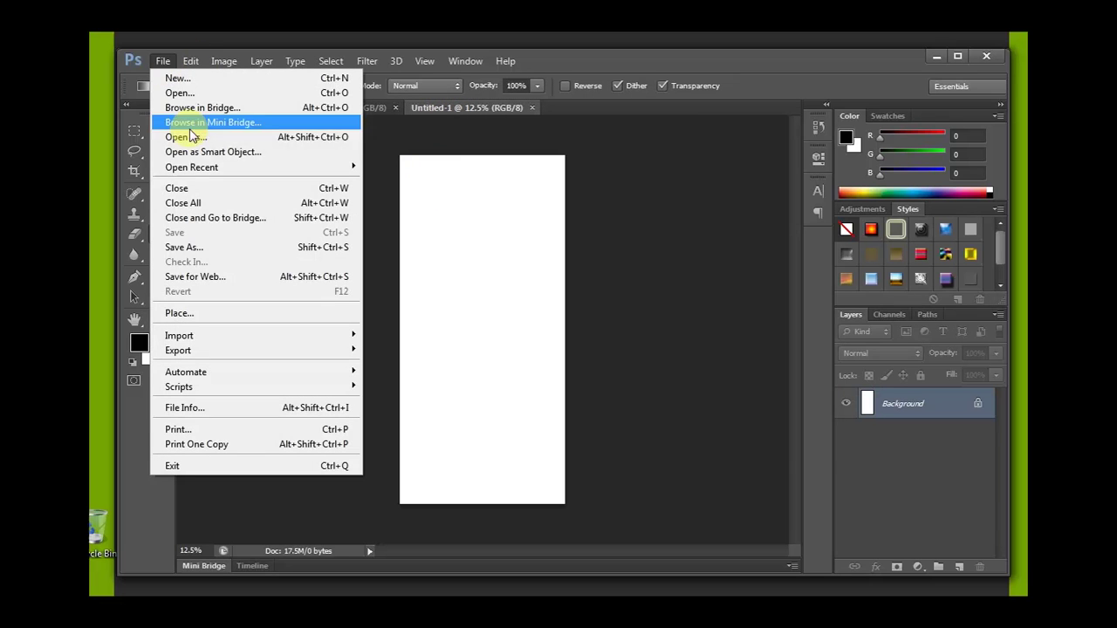
{"action": "left_click", "coordinate": [204, 247]}
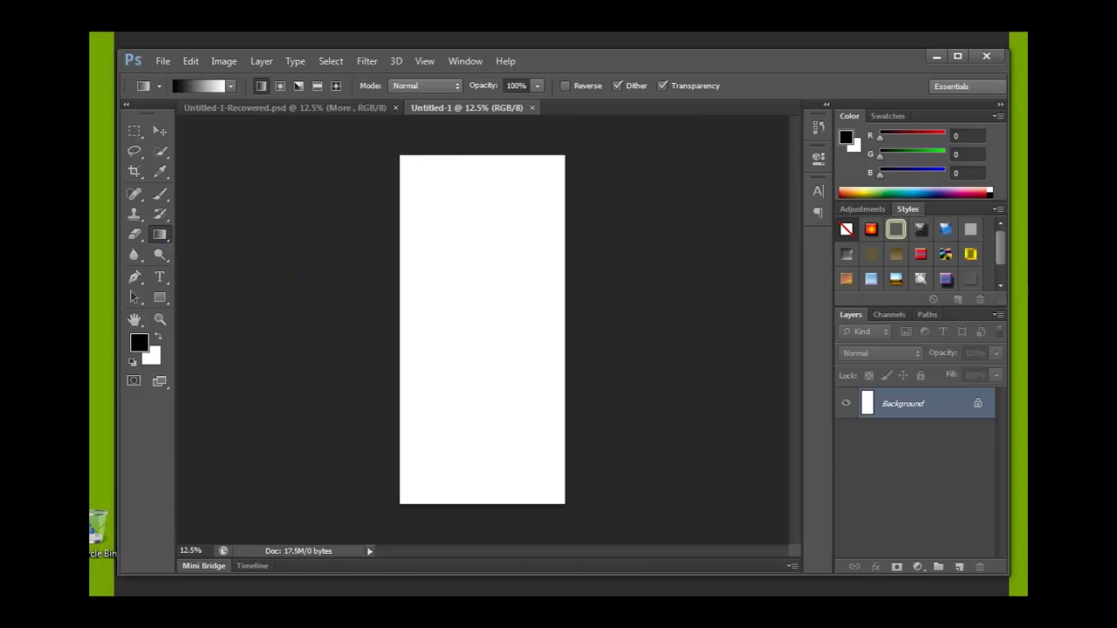
{"action": "left_click", "coordinate": [296, 231]}
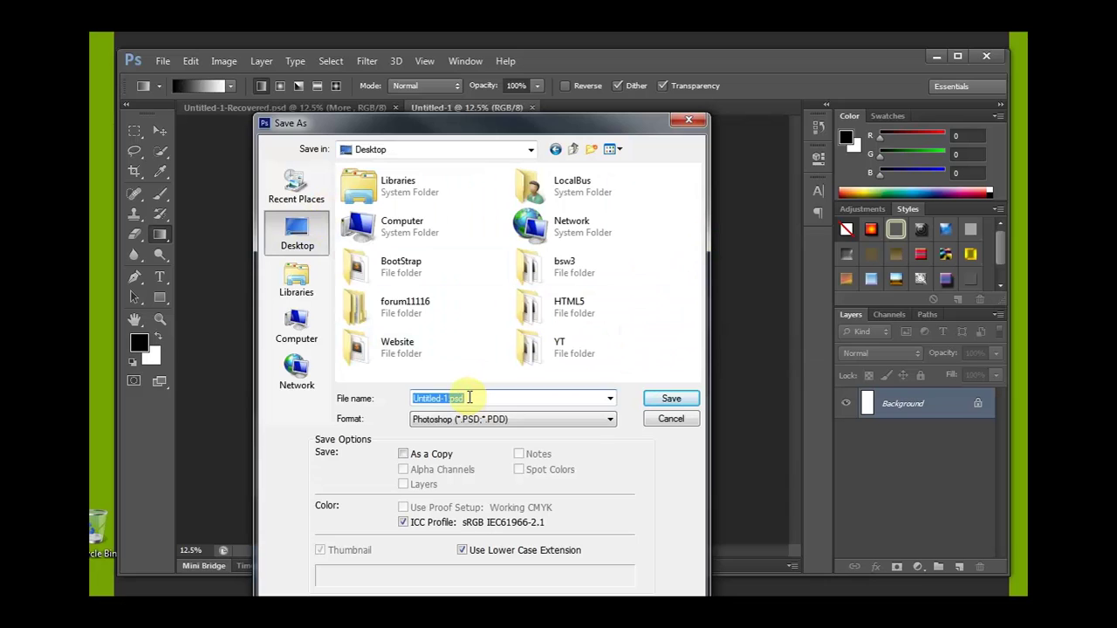
{"action": "type", "text": "PSD DEsi"}
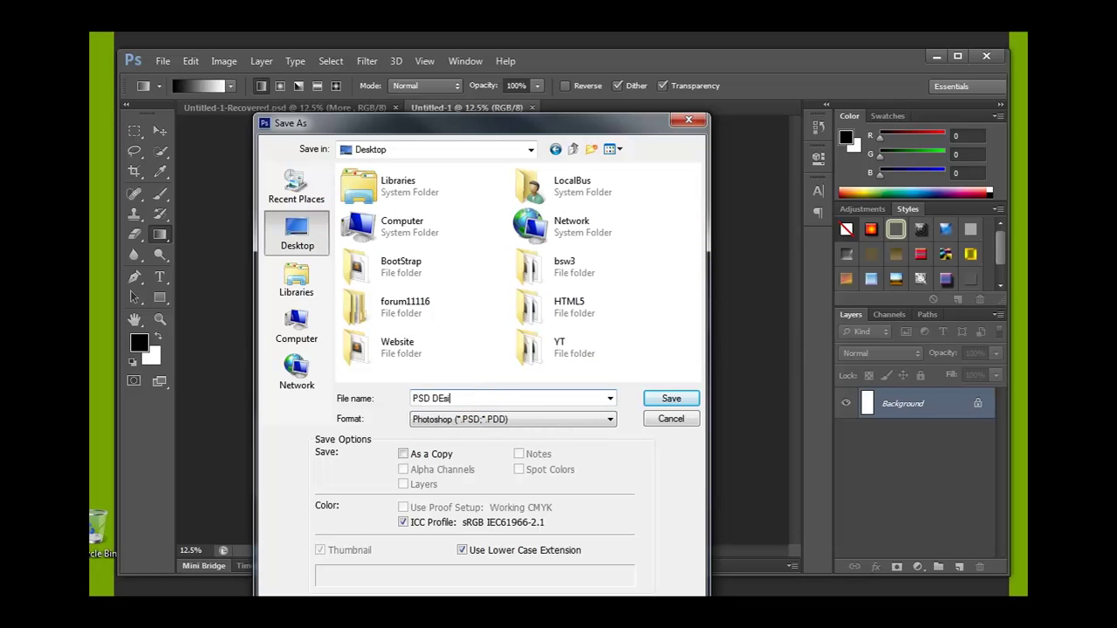
{"action": "type", "text": "g"}
{"action": "key", "text": "BackSpace"}
{"action": "key", "text": "BackSpace"}
{"action": "key", "text": "BackSpace"}
{"action": "key", "text": "BackSpace"}
{"action": "type", "text": "e"}
{"action": "type", "text": "sign Samp"}
{"action": "type", "text": "le"}
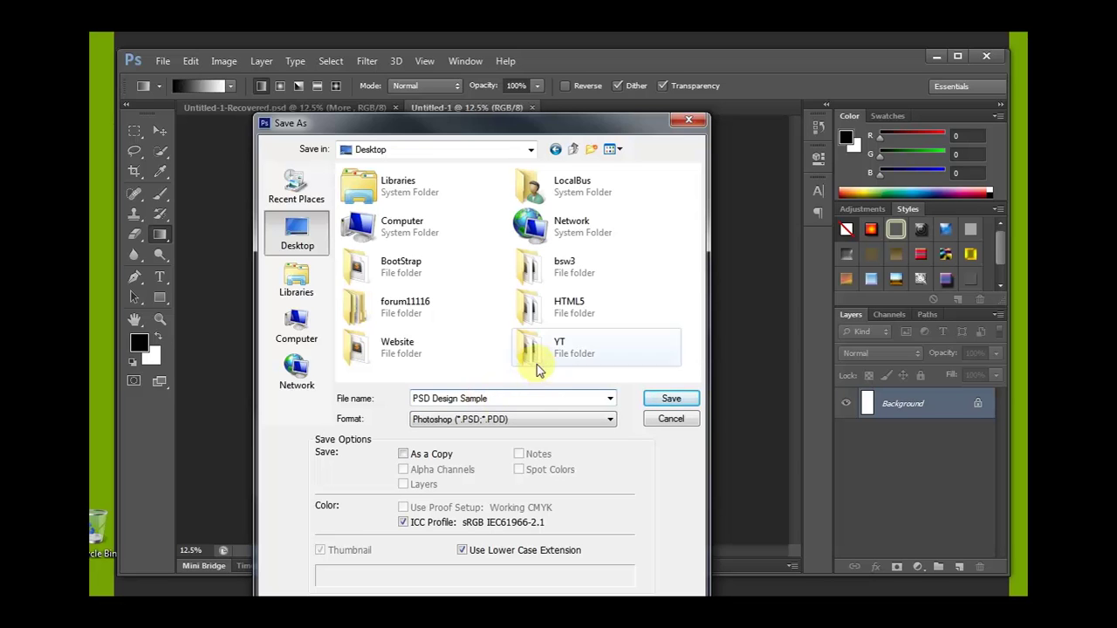
{"action": "left_click", "coordinate": [670, 401]}
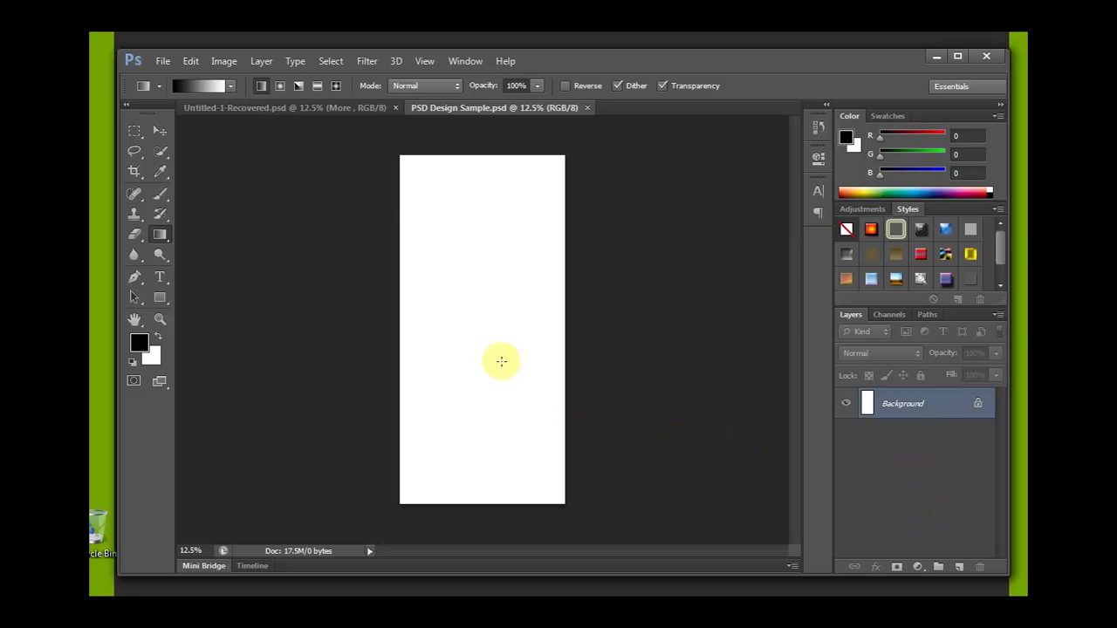
{"action": "left_click", "coordinate": [309, 109]}
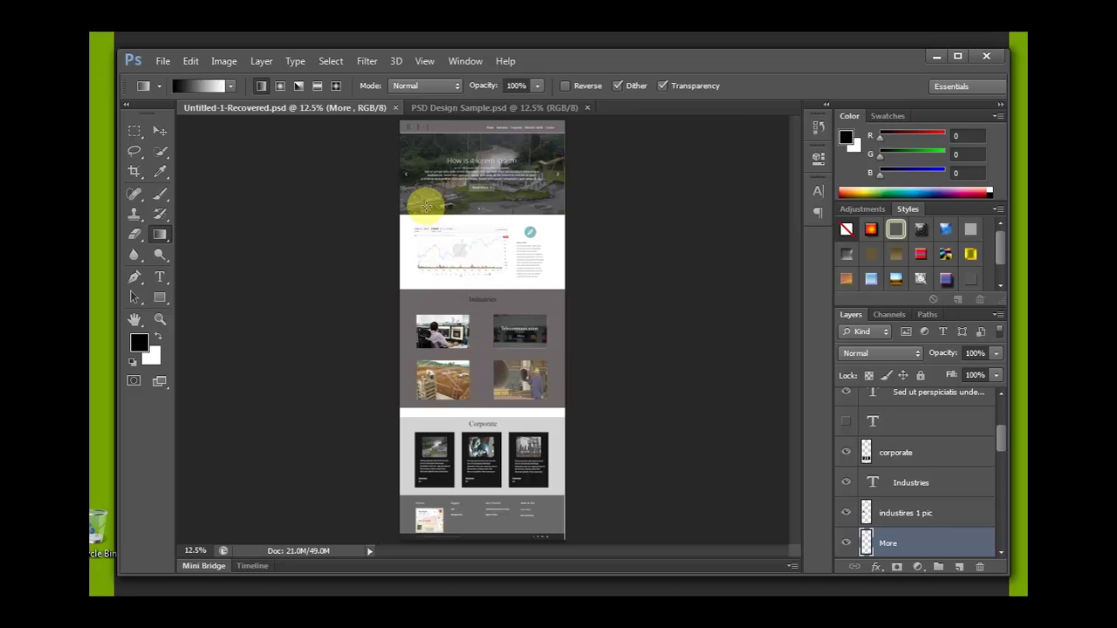
{"action": "left_click", "coordinate": [463, 109]}
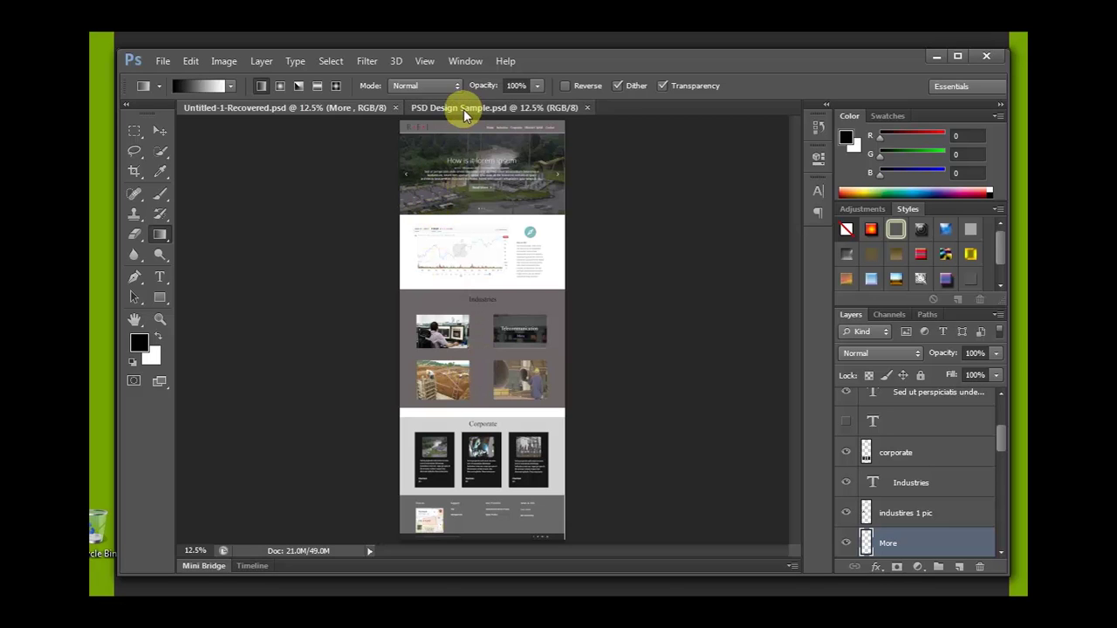
{"action": "left_click", "coordinate": [357, 108]}
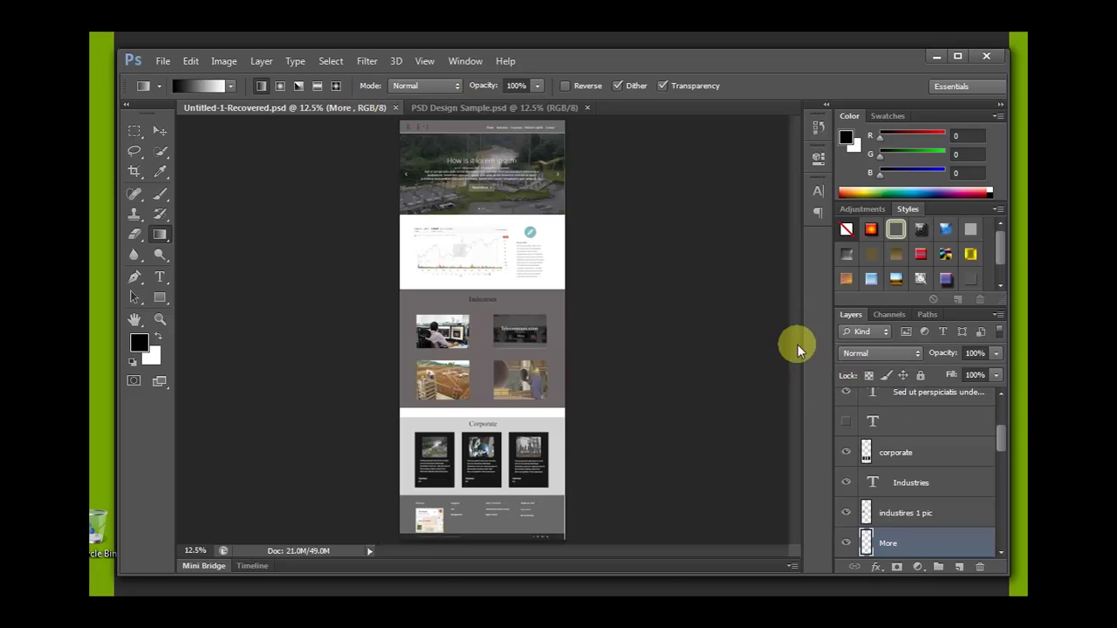
{"action": "left_click", "coordinate": [488, 109]}
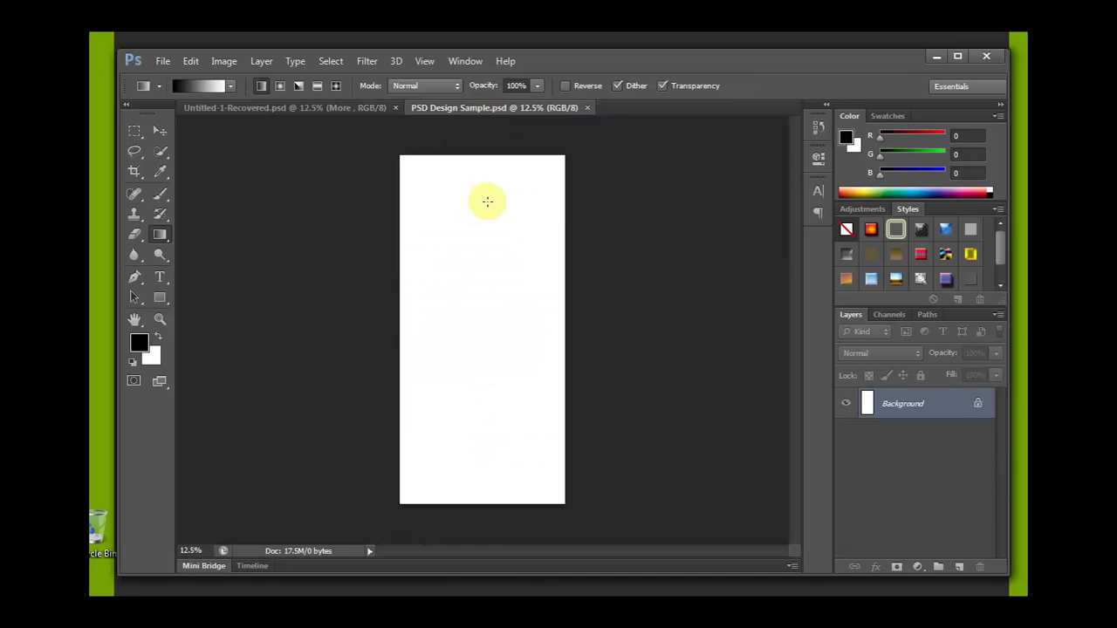